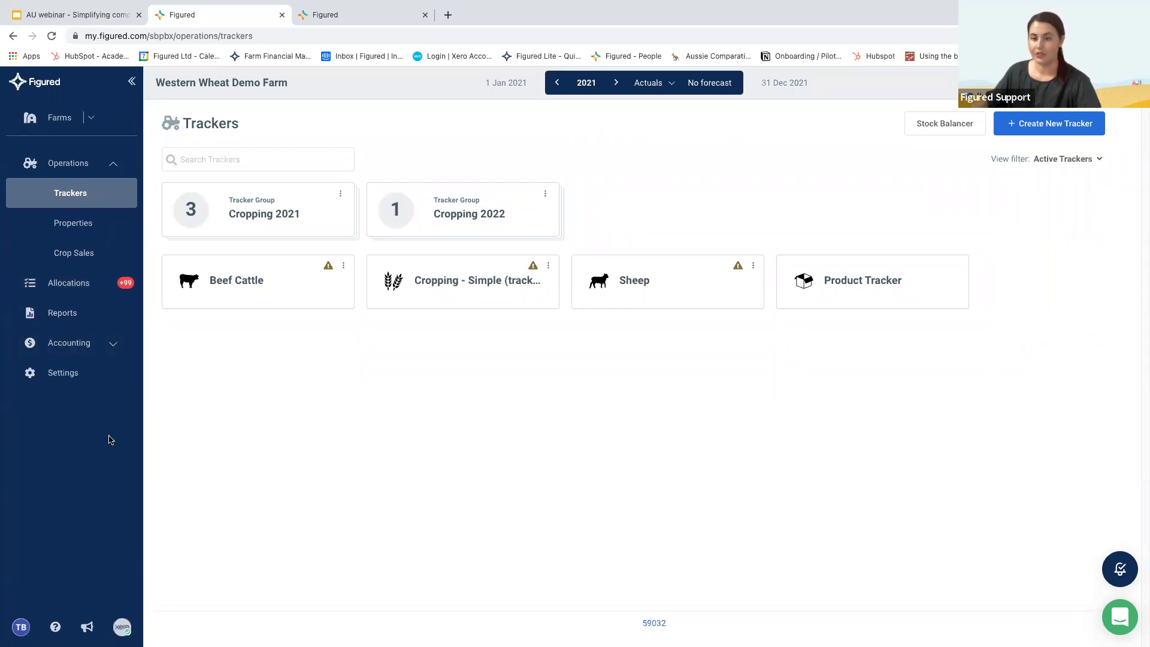
# - Open the farm settings and check the Xero connection status
pyautogui.click(71, 375)
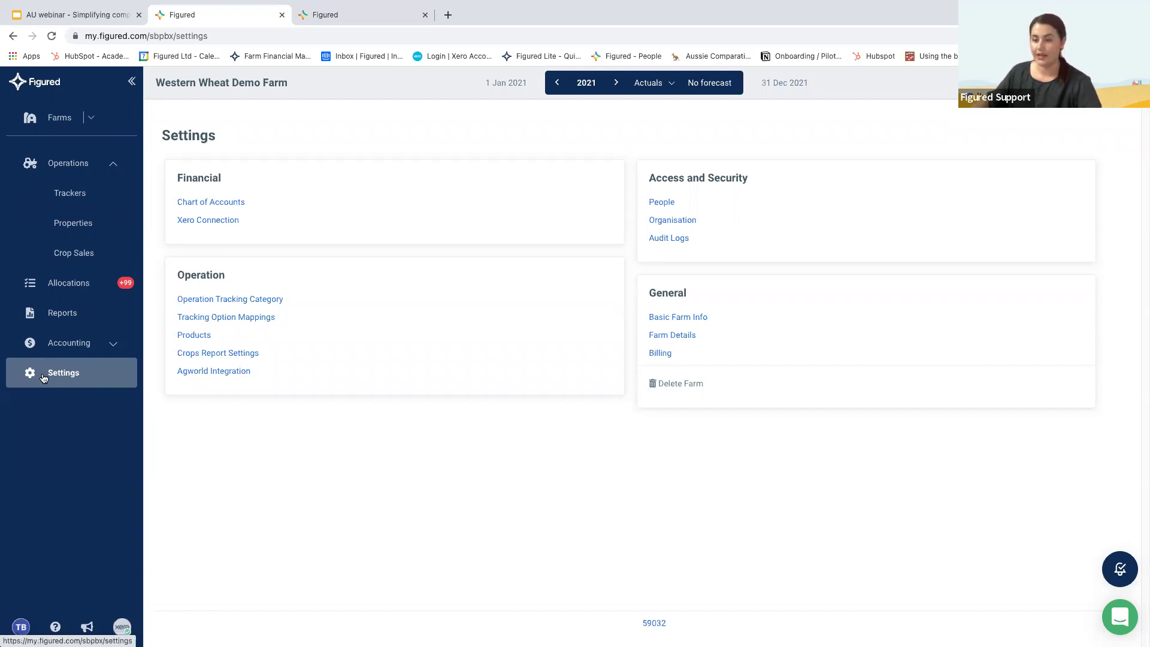
pyautogui.click(203, 220)
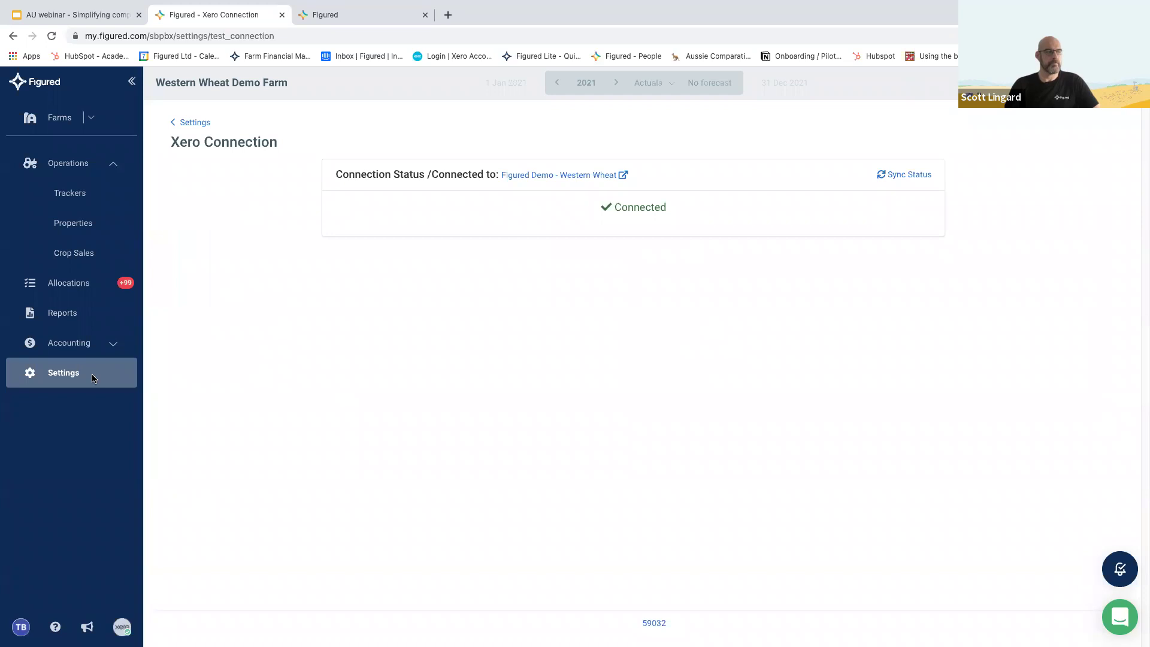
# - Return to the trackers and review the tracker types available for creating a new one
pyautogui.click(70, 194)
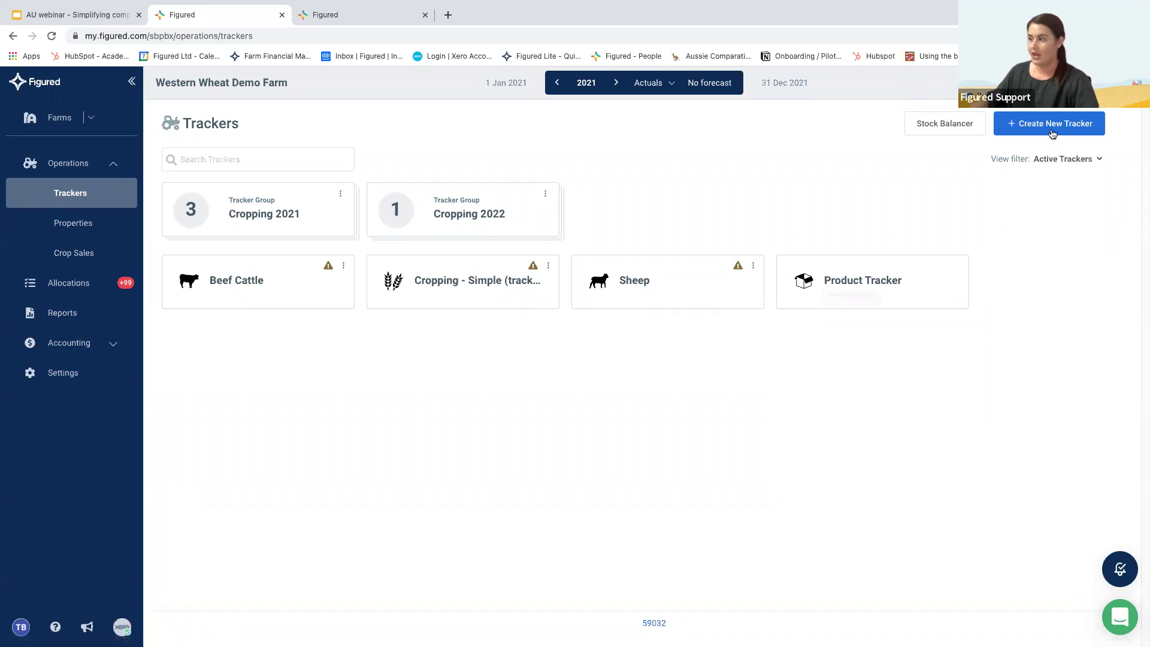
pyautogui.click(1022, 129)
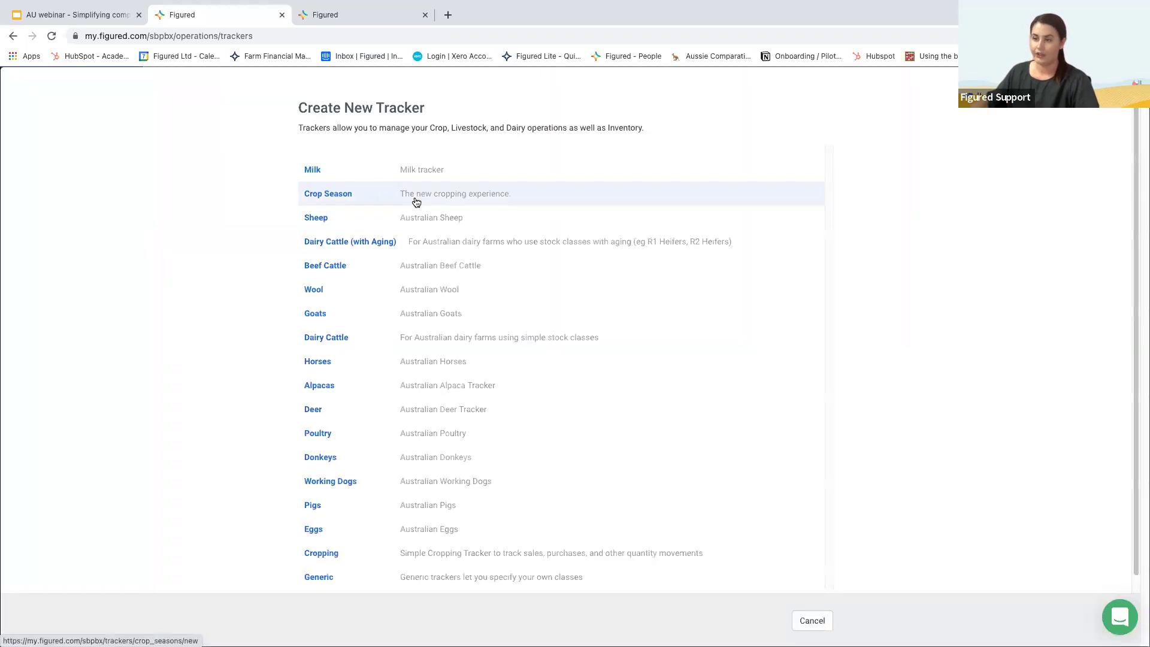
pyautogui.scroll(-1, 719, 298)
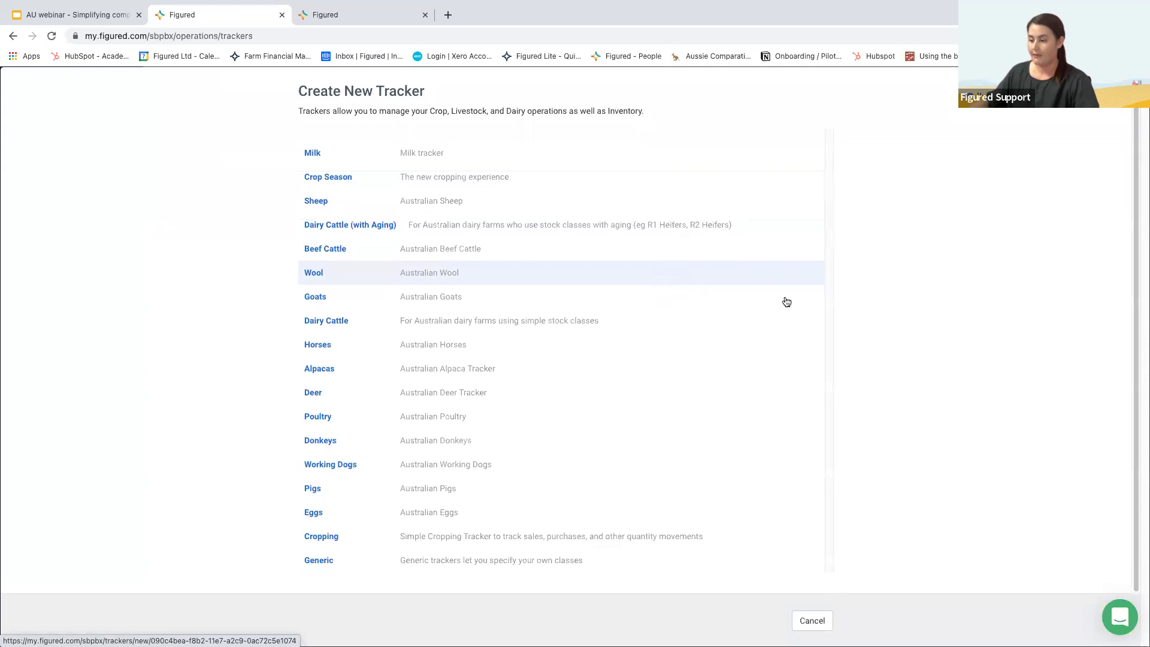
pyautogui.scroll(-1, 953, 306)
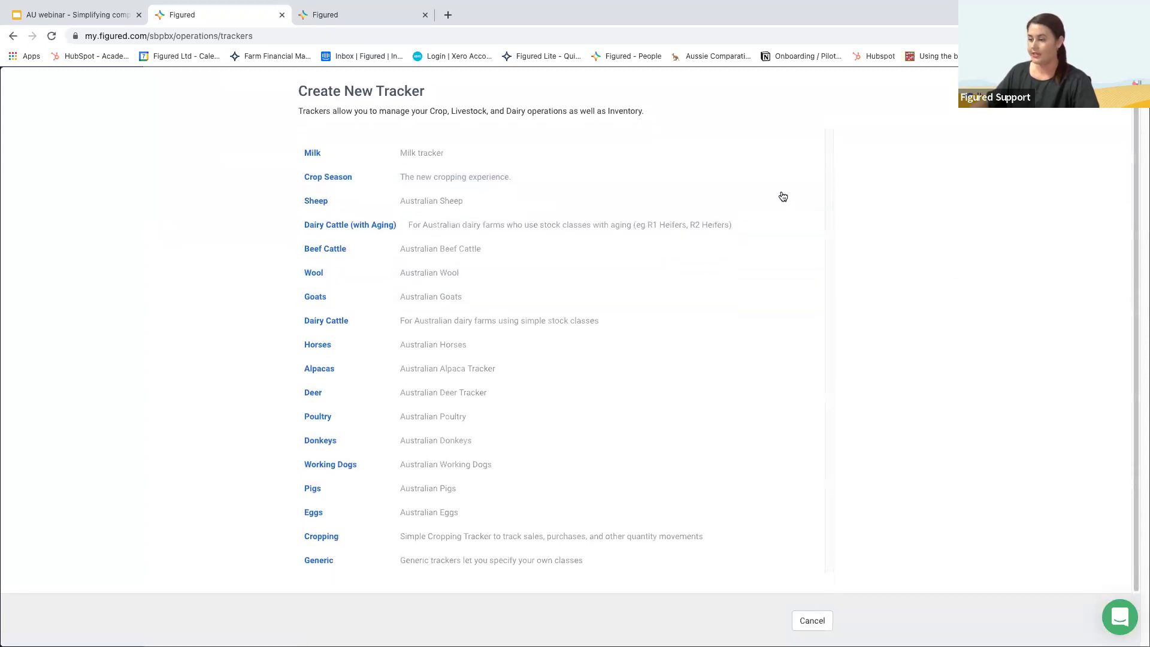
# - Open the Allocation Tool and examine the crop trackers offered for allocating the 22 July 2019 Repairs & Maintenance transaction
pyautogui.click(335, 18)
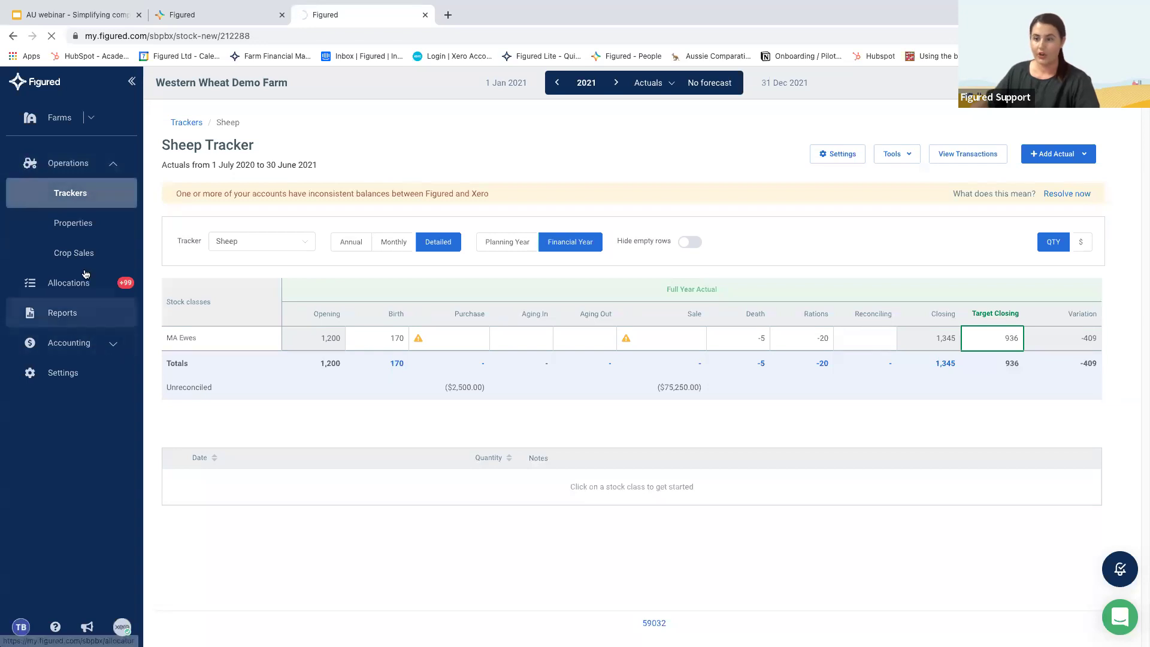
pyautogui.click(68, 290)
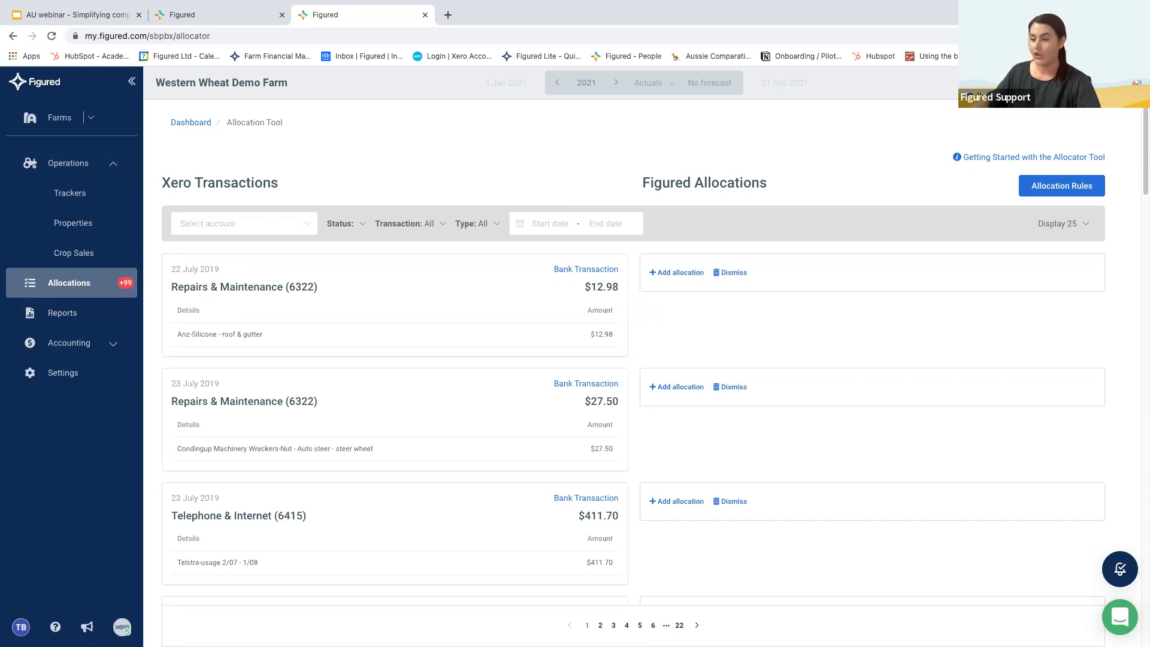
pyautogui.click(699, 277)
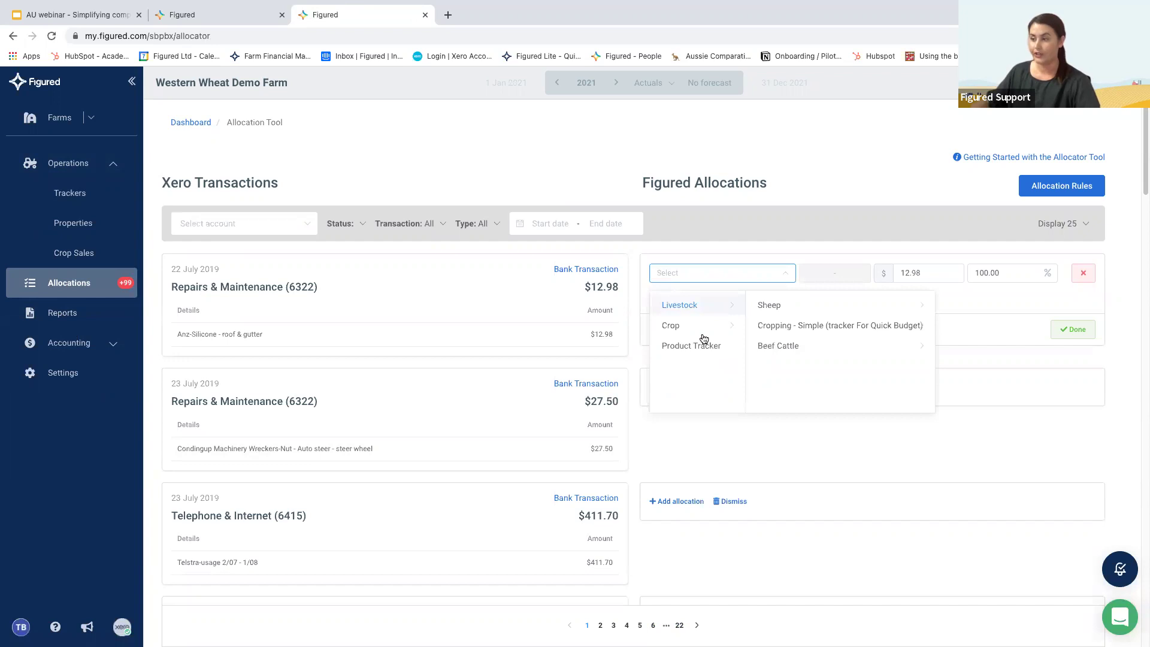
pyautogui.moveTo(701, 327)
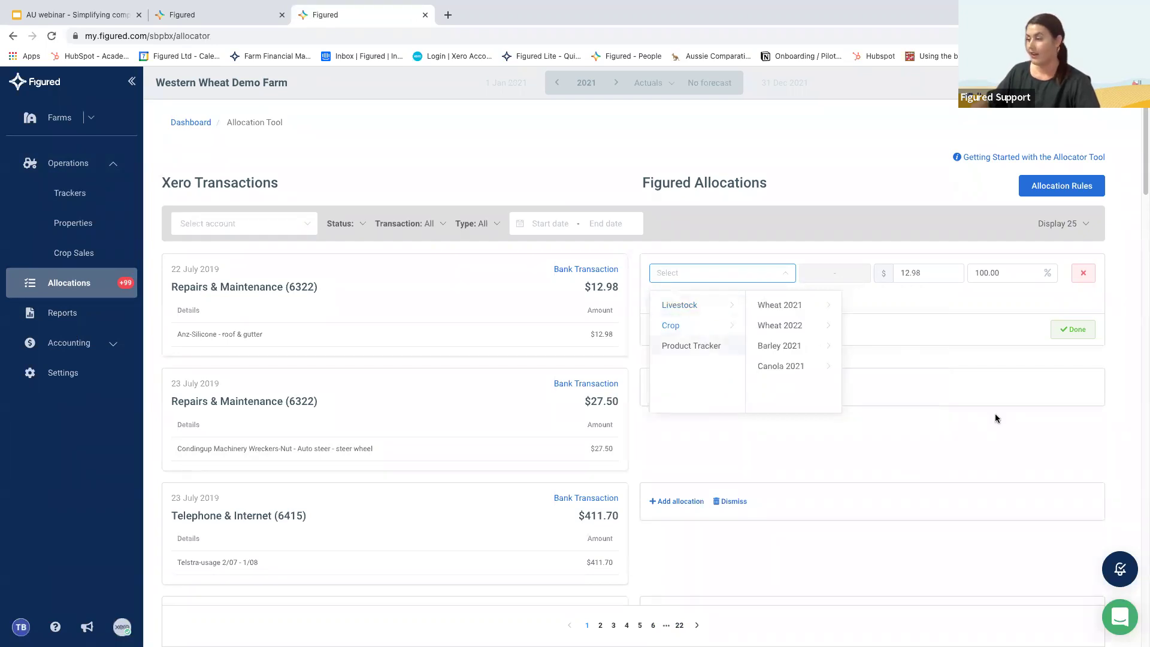
pyautogui.click(804, 328)
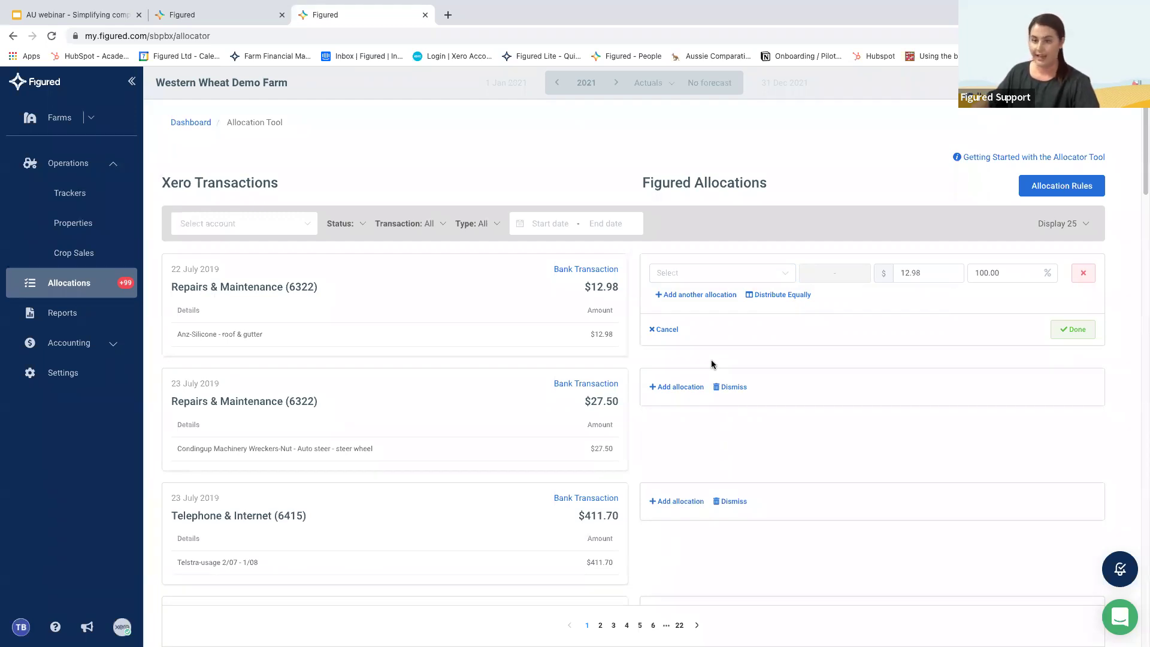
pyautogui.click(1037, 183)
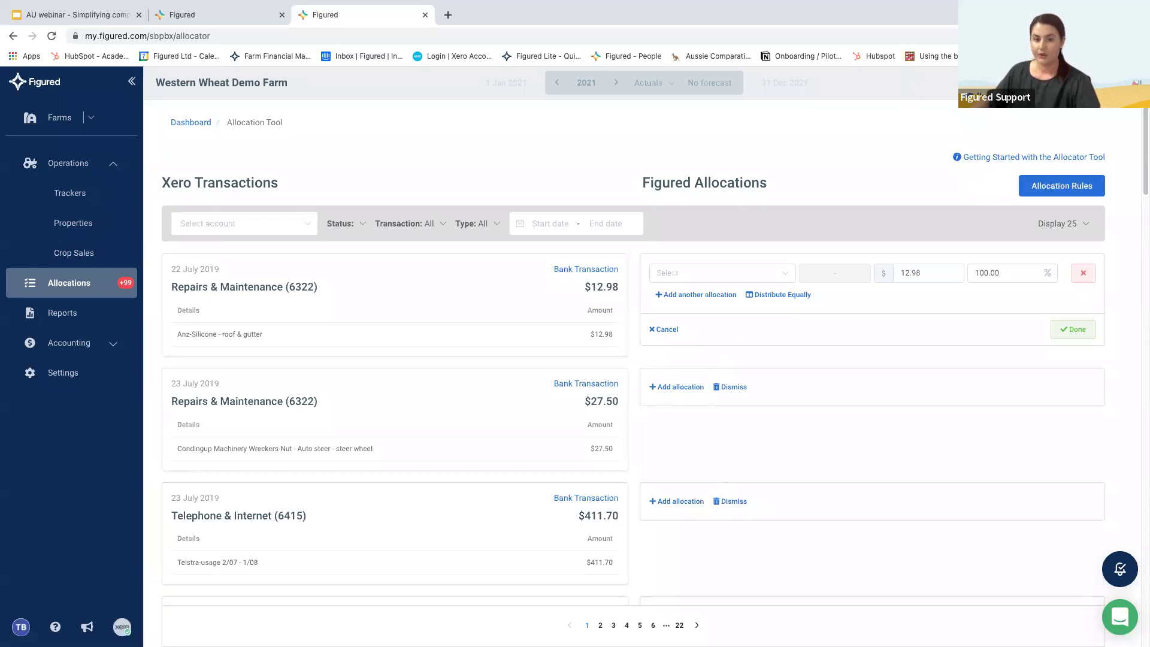
# - Go to the reports and open the Statement of Financial Position
pyautogui.click(77, 323)
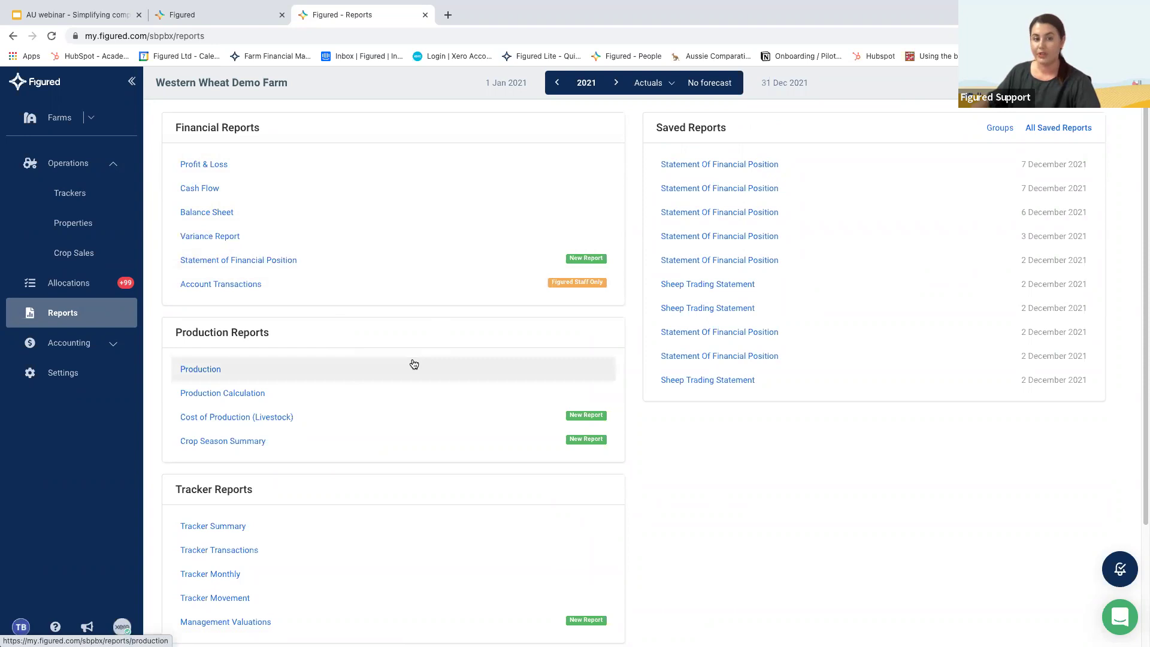
pyautogui.scroll(-1, 414, 366)
pyautogui.scroll(-5, 419, 372)
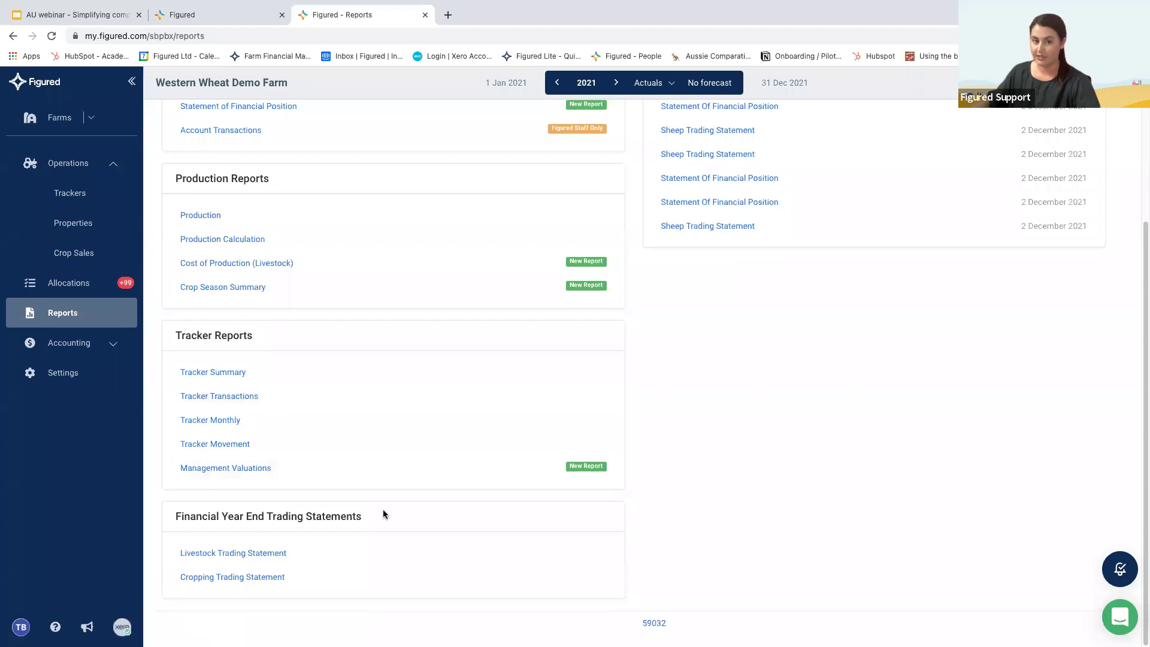
pyautogui.scroll(4, 390, 488)
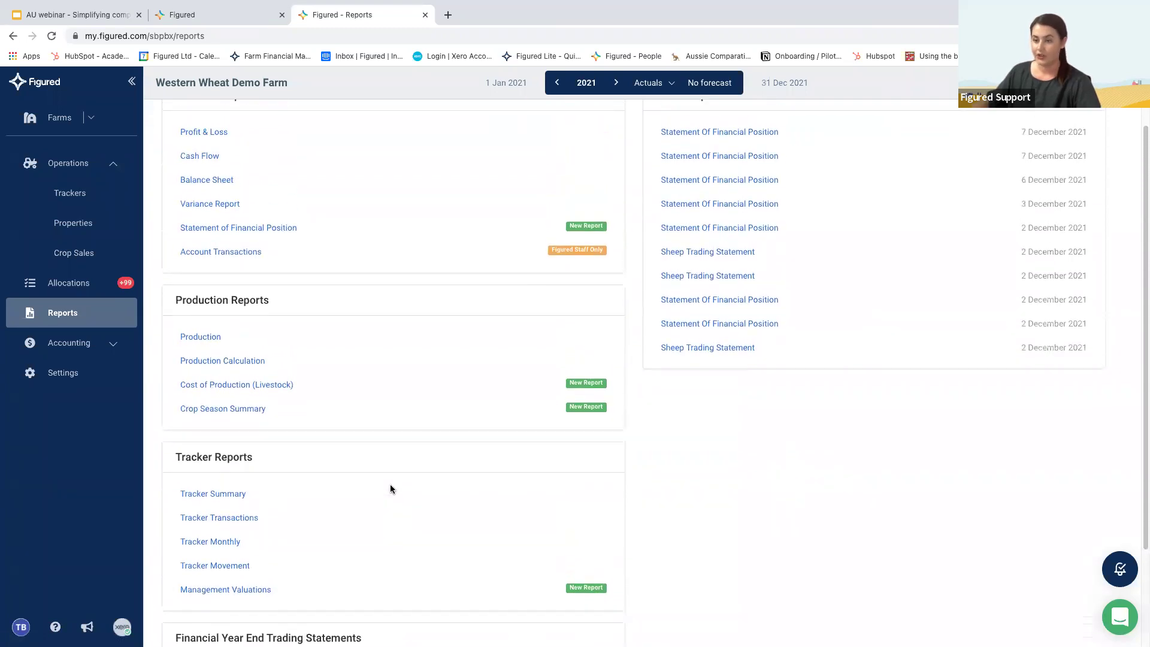
pyautogui.click(319, 235)
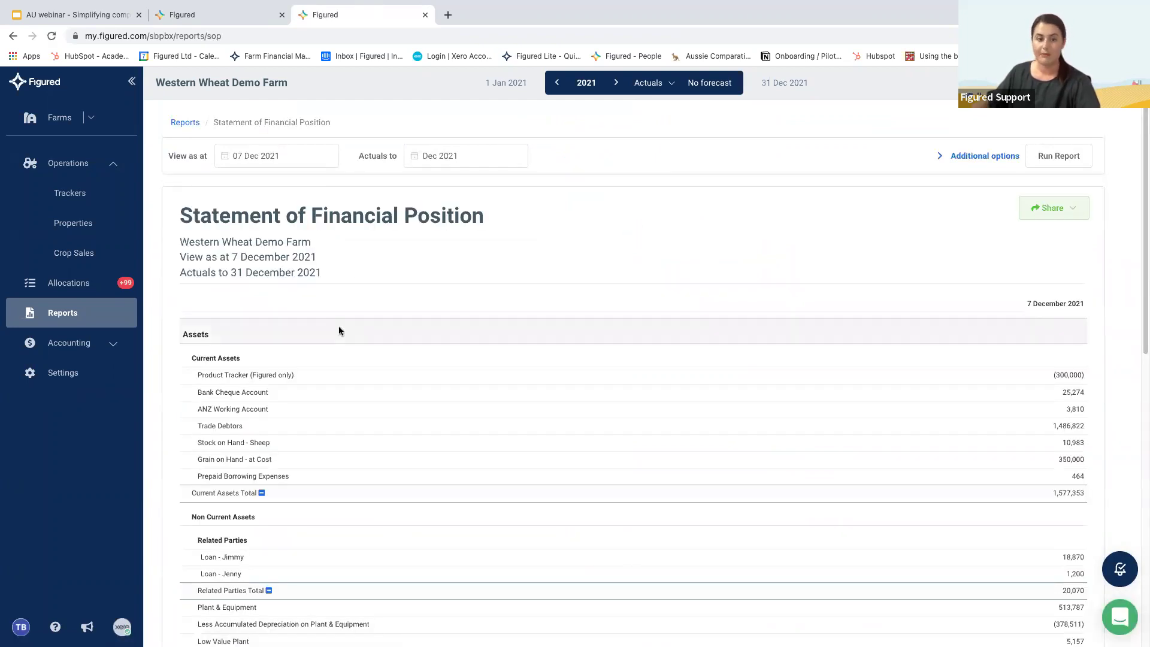
# - Show the report's additional options and set it to view as at 01 Nov 2021 with actuals to Nov 2021
pyautogui.scroll(-1, 338, 329)
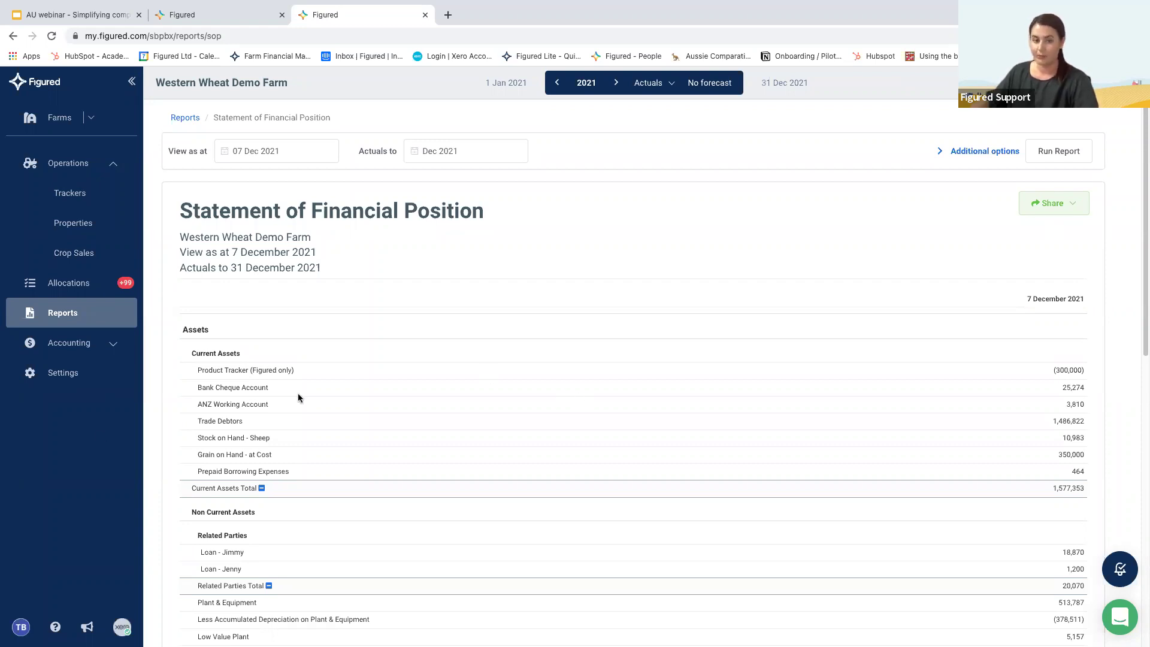
pyautogui.scroll(-1, 18, 382)
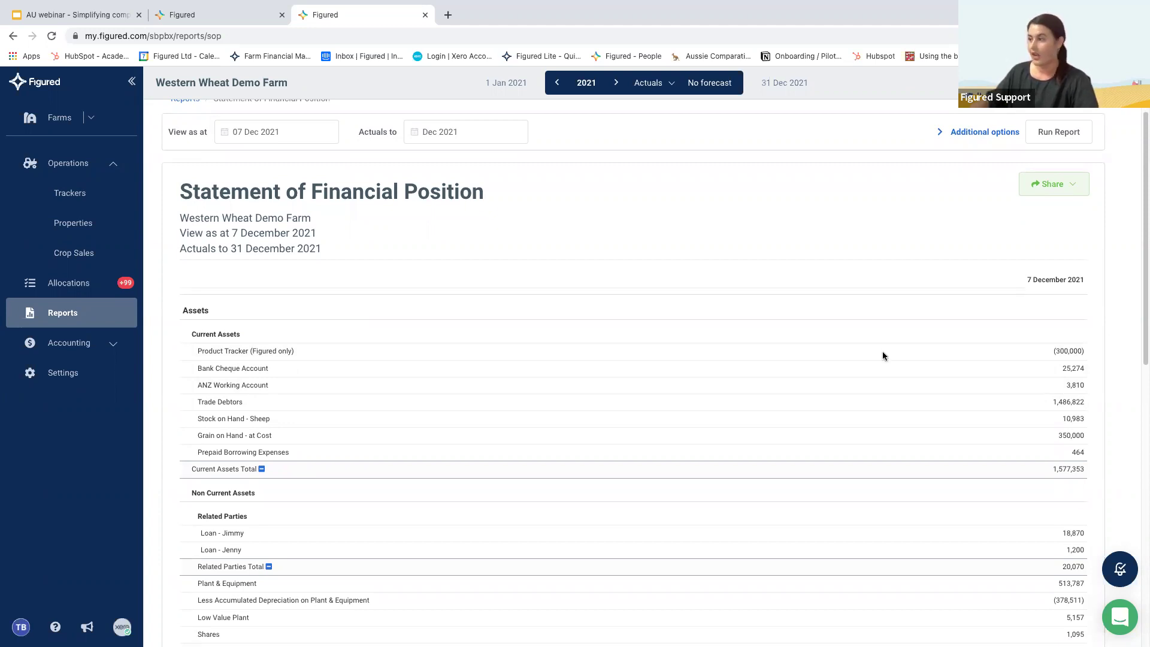
pyautogui.click(958, 133)
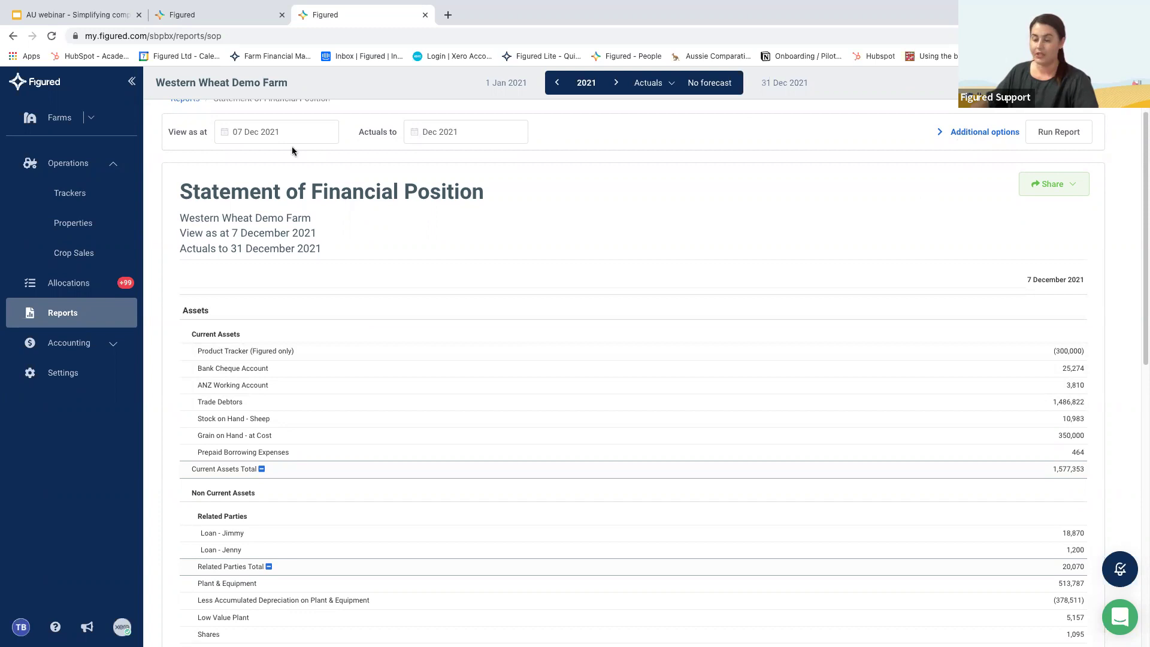
pyautogui.click(263, 132)
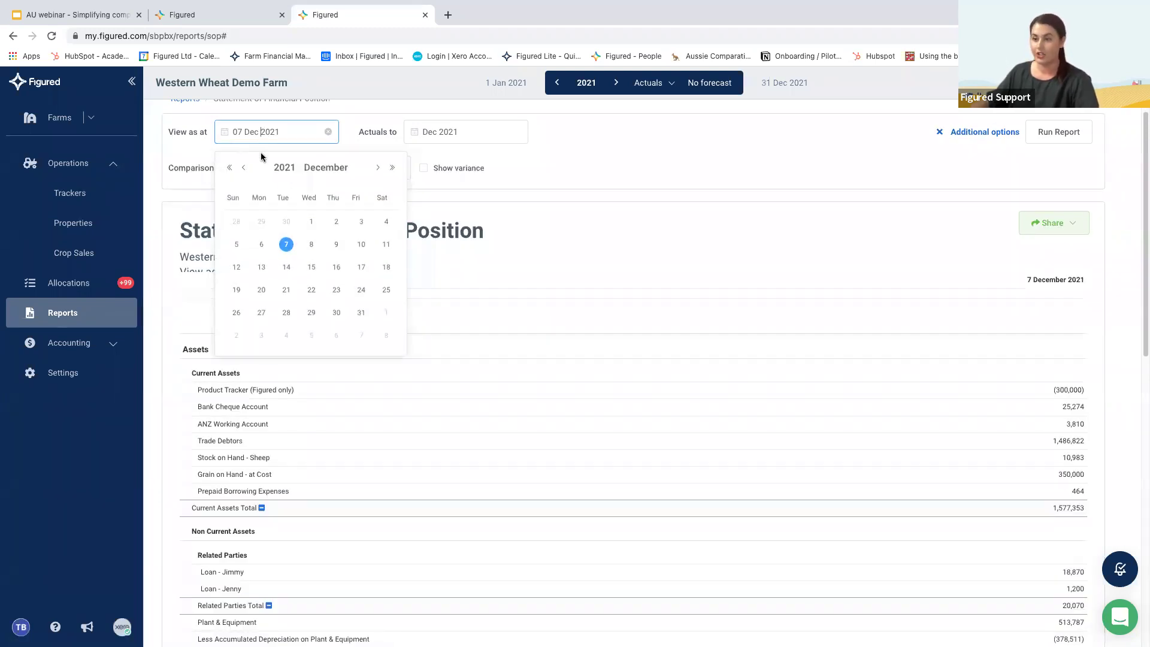
pyautogui.click(246, 167)
pyautogui.click(261, 222)
pyautogui.click(458, 133)
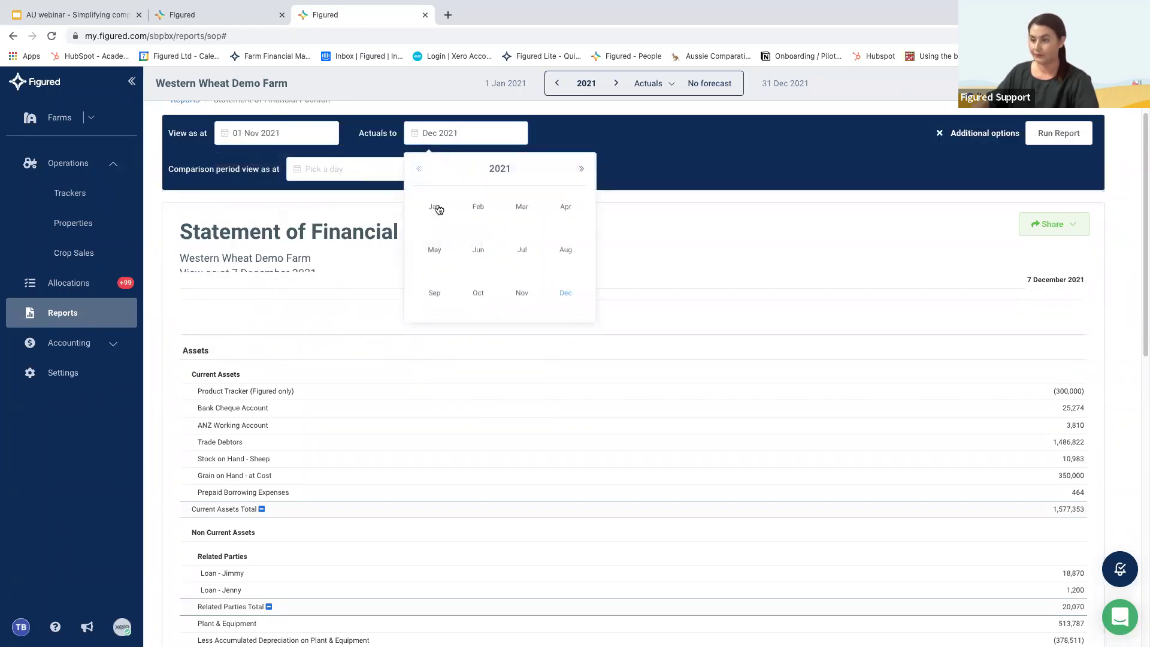
pyautogui.click(521, 292)
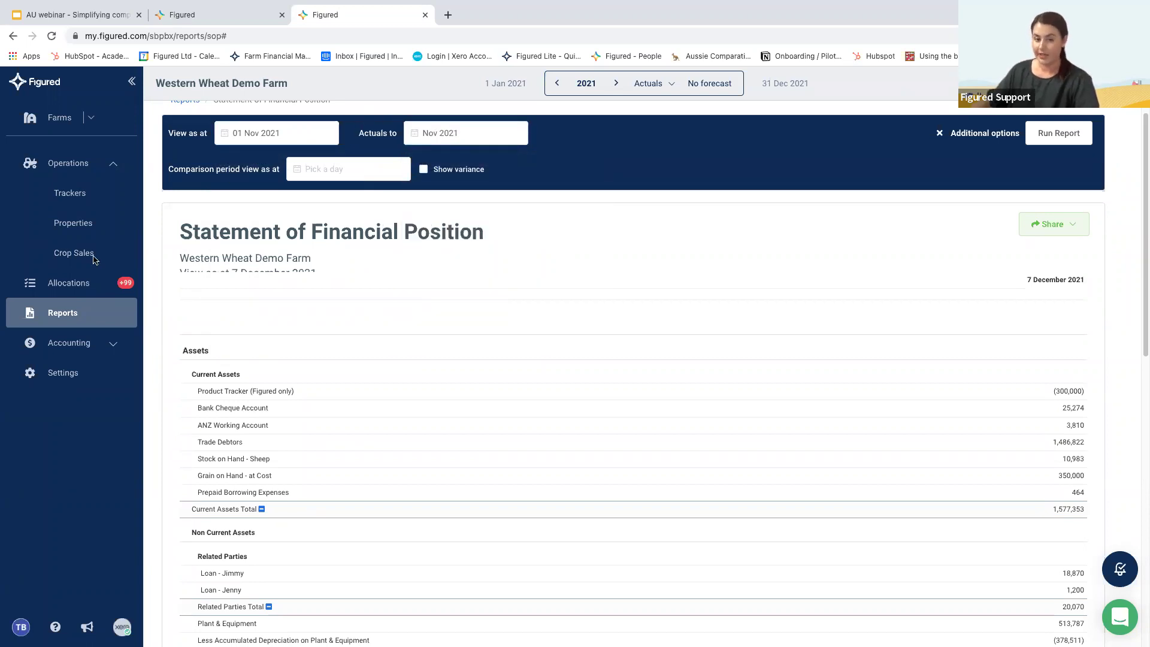
# - Set the comparison period to 01 Nov 2020, enable the variance column and run the report
pyautogui.click(333, 179)
pyautogui.click(301, 204)
pyautogui.click(313, 208)
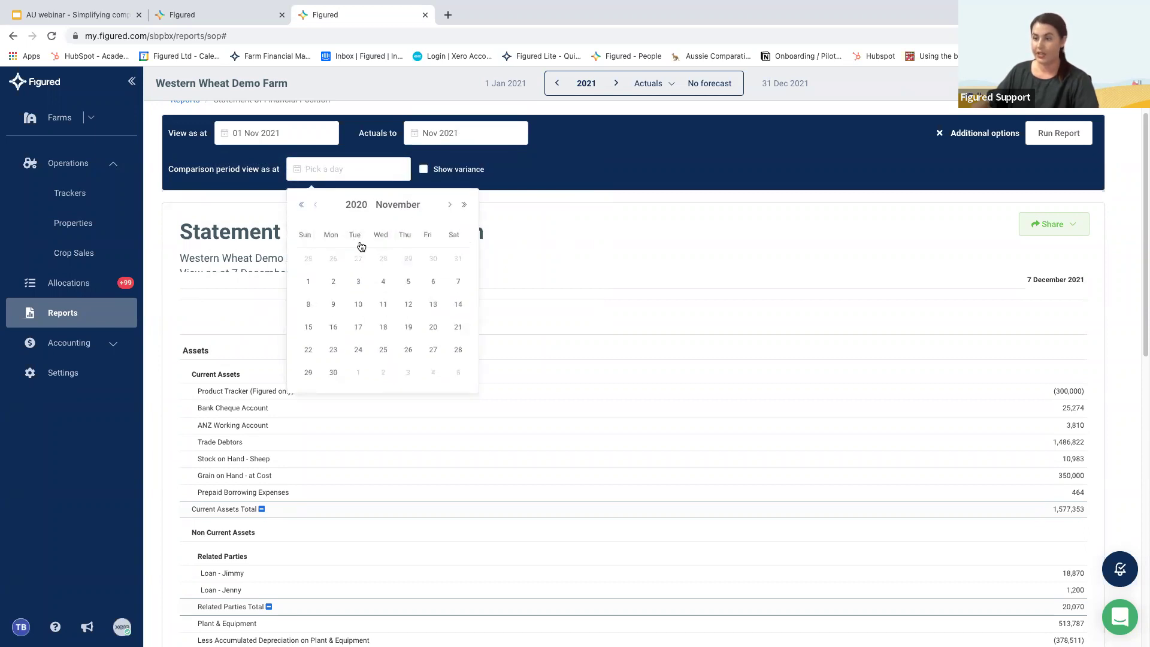
pyautogui.click(308, 281)
pyautogui.click(424, 169)
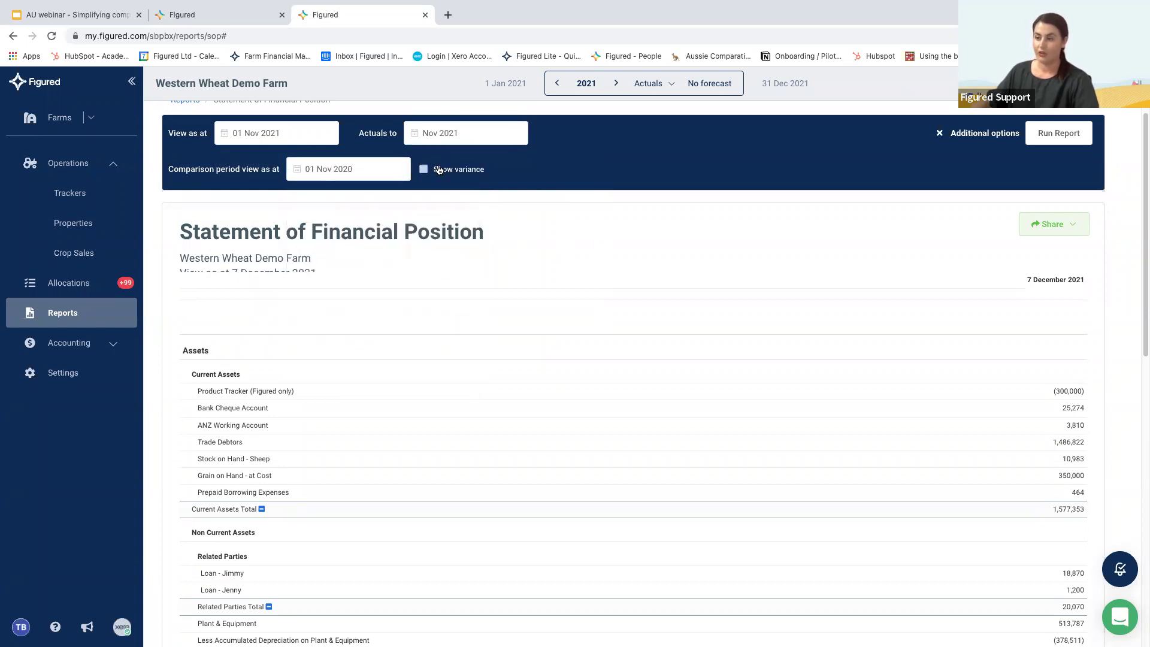
pyautogui.click(1058, 133)
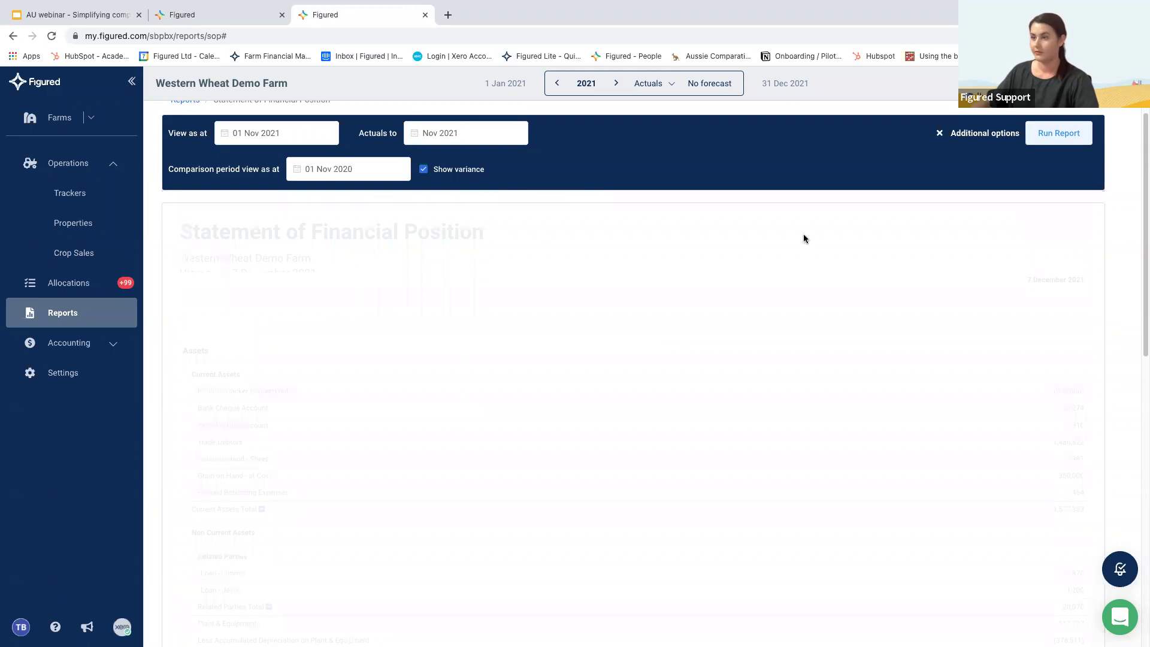
# - Review the assets comparison and save a copy of the Statement of Financial Position report
pyautogui.scroll(-1, 646, 363)
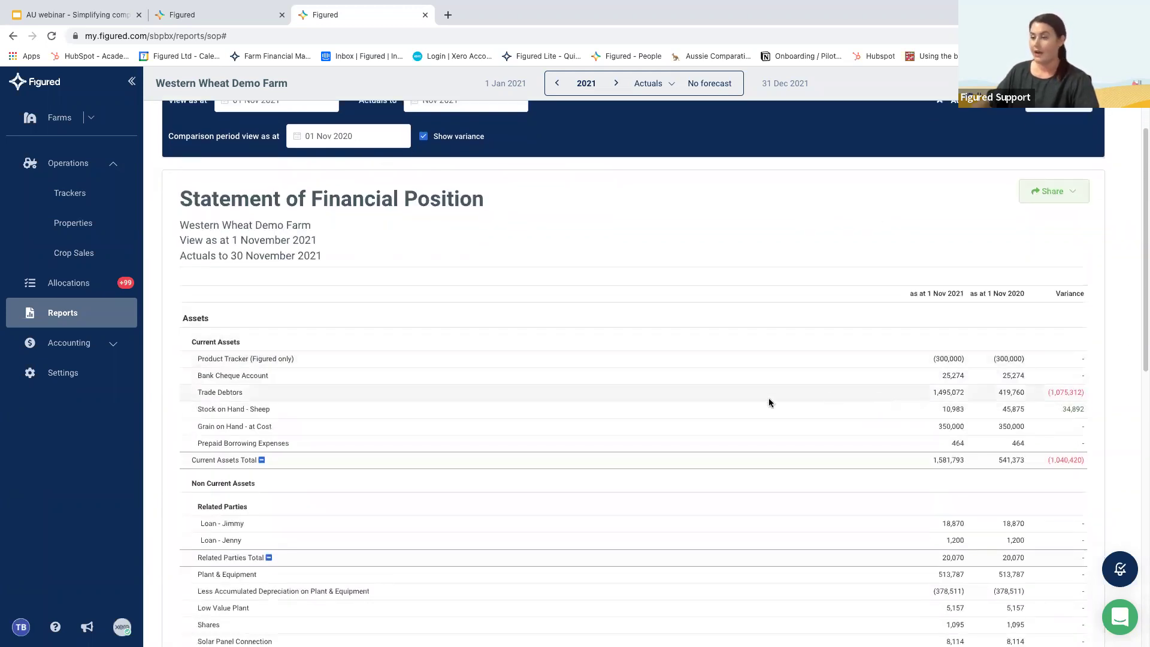
pyautogui.scroll(-1, 814, 283)
pyautogui.scroll(-3, 863, 341)
pyautogui.scroll(3, 876, 353)
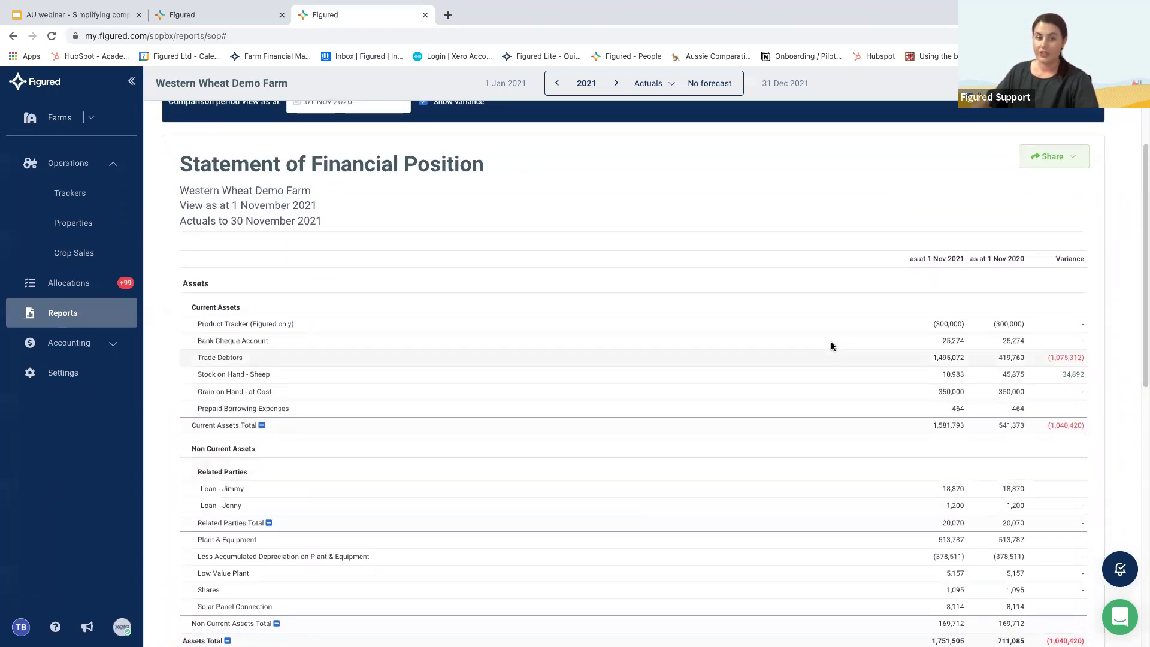
pyautogui.click(1082, 163)
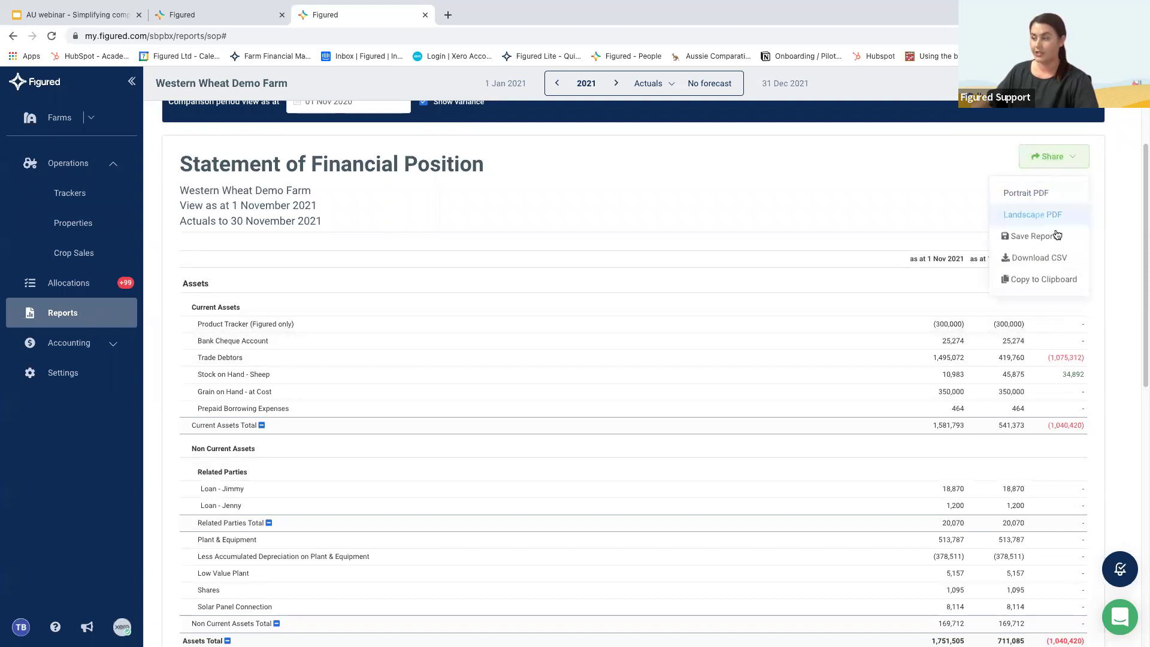
pyautogui.click(1033, 235)
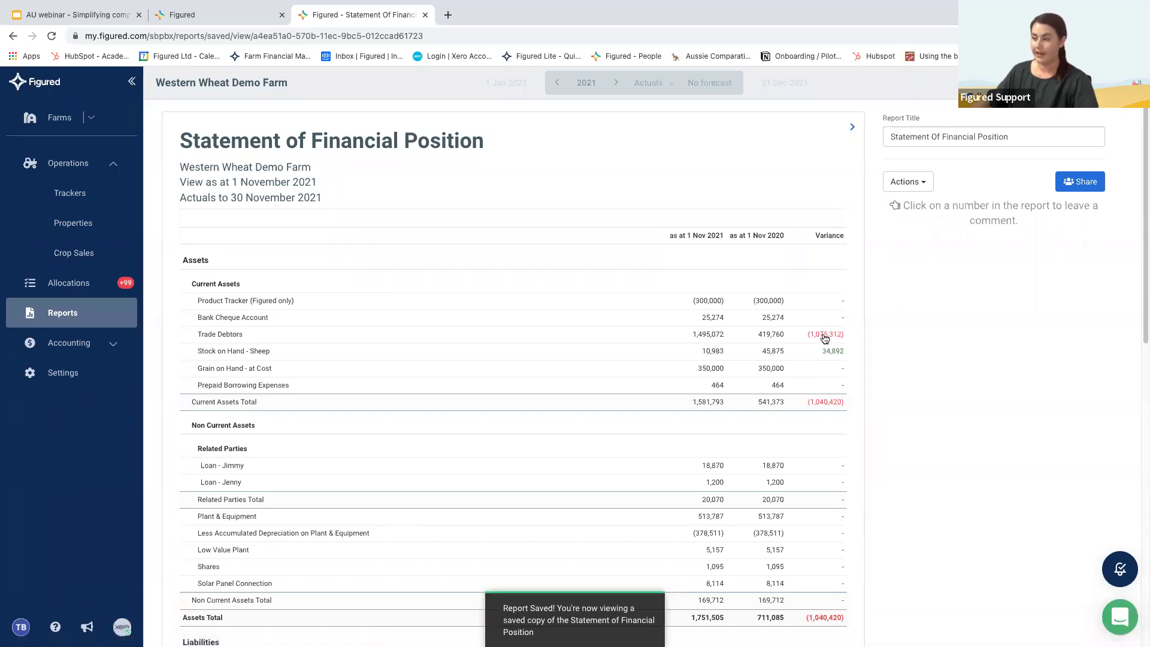
pyautogui.scroll(-1, 824, 339)
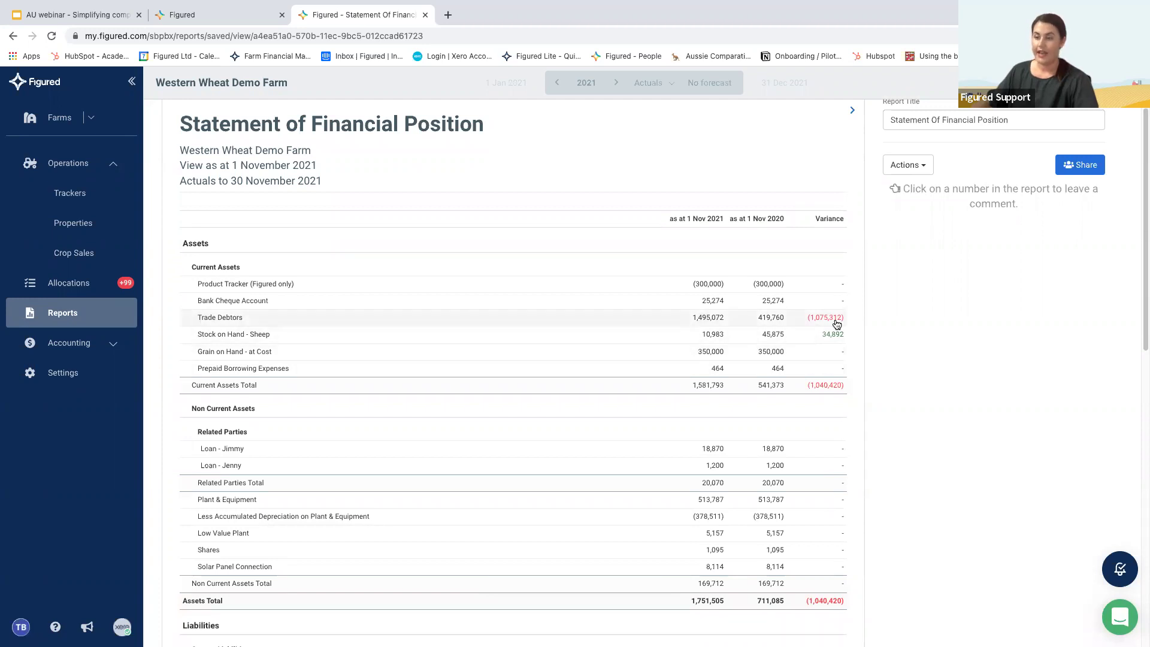
pyautogui.click(836, 323)
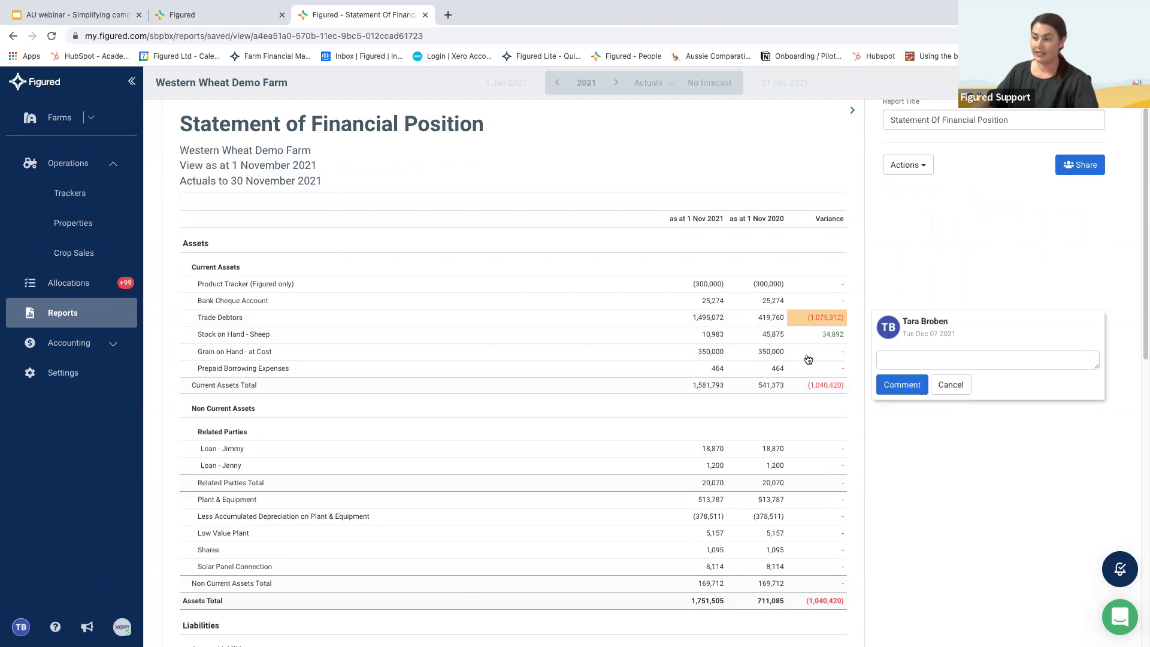
pyautogui.click(874, 366)
pyautogui.scroll(1, 1042, 131)
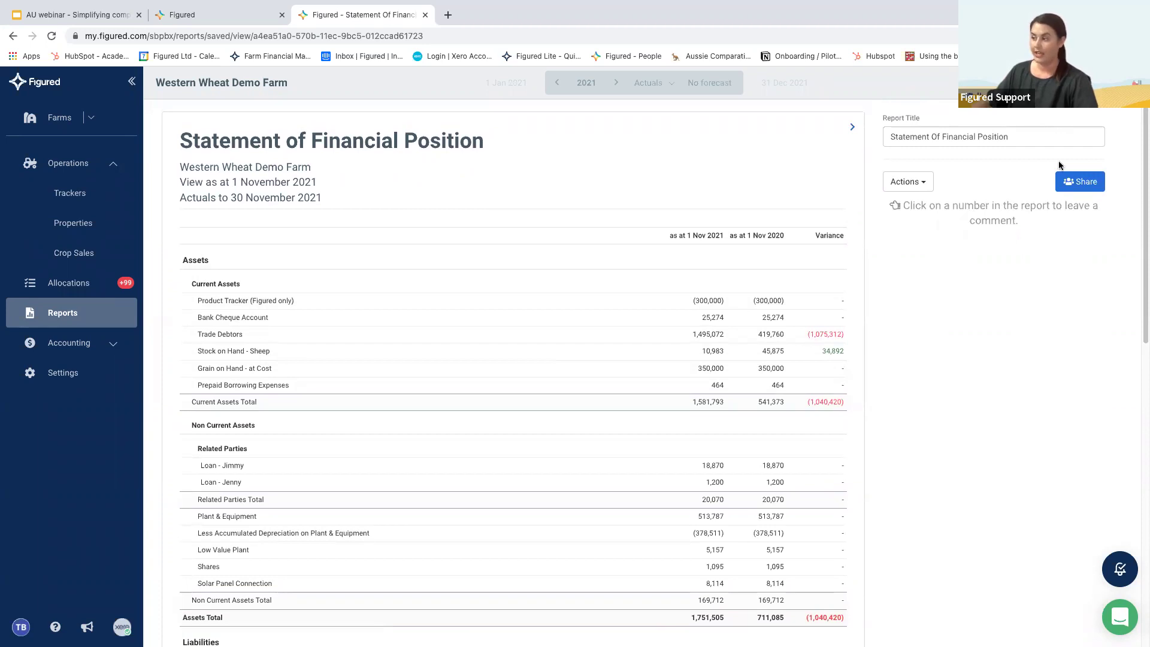
# - Share the saved Statement of Financial Position with the farm's banker from the farming team
pyautogui.click(1068, 183)
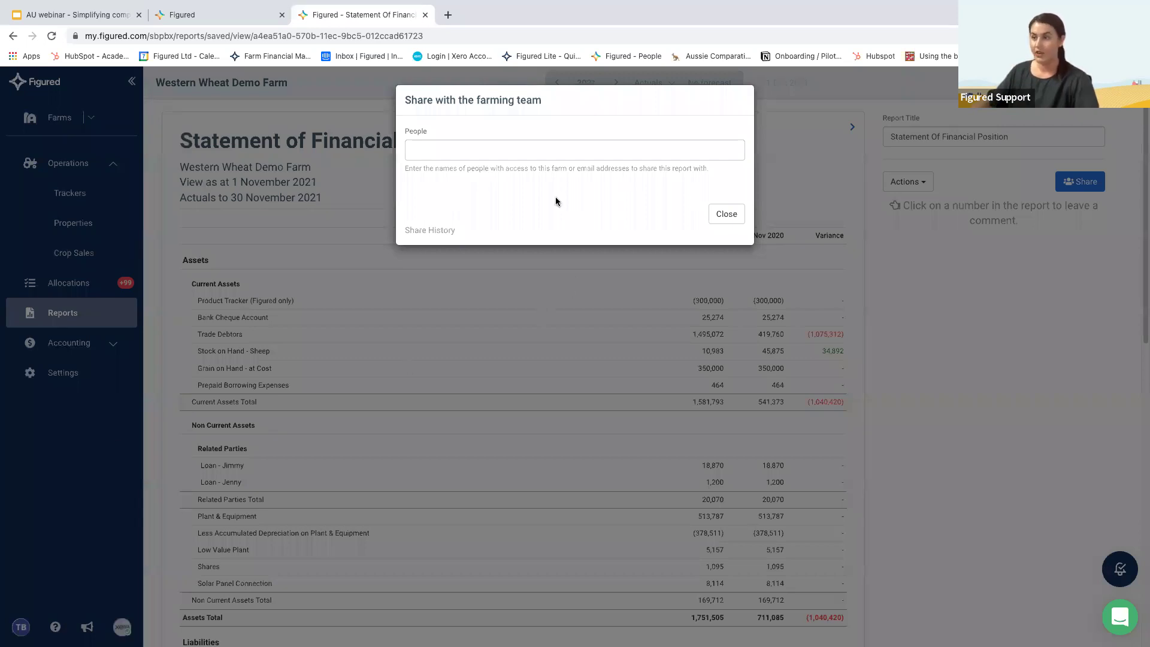
pyautogui.write('bob')
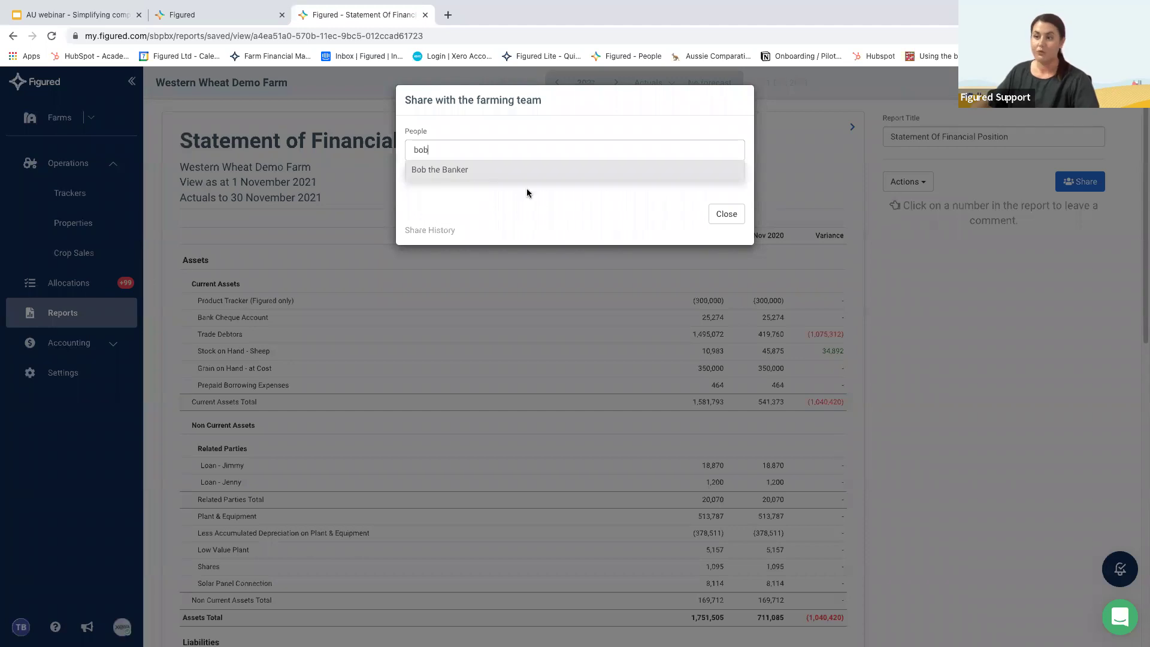
pyautogui.press('Return')
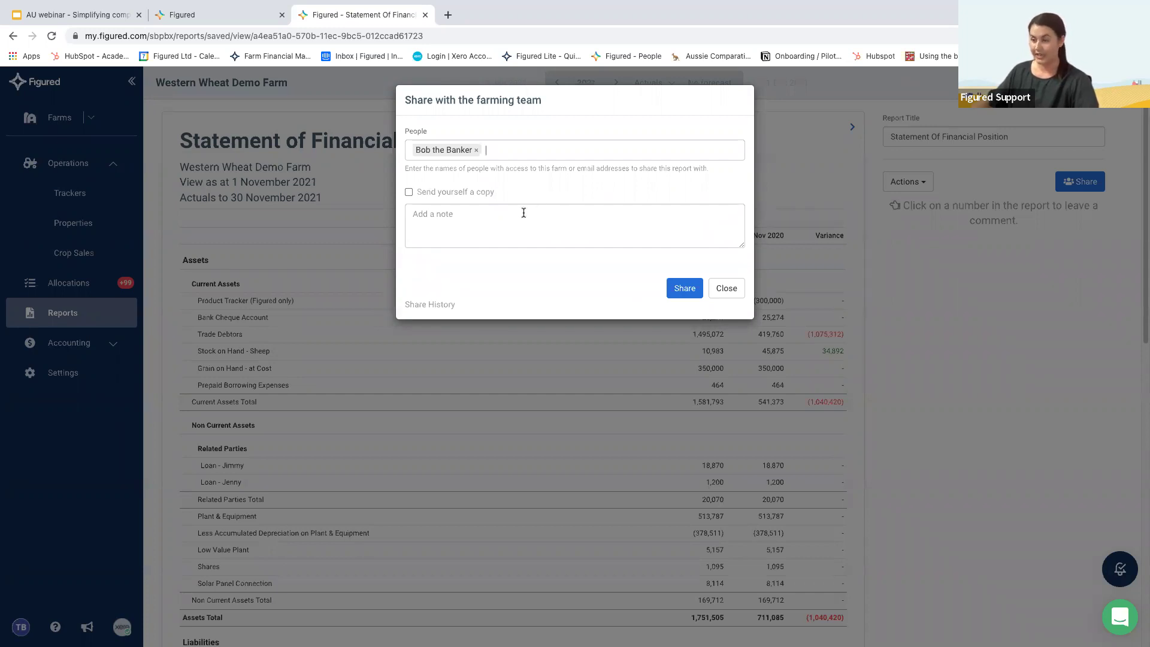
pyautogui.click(688, 289)
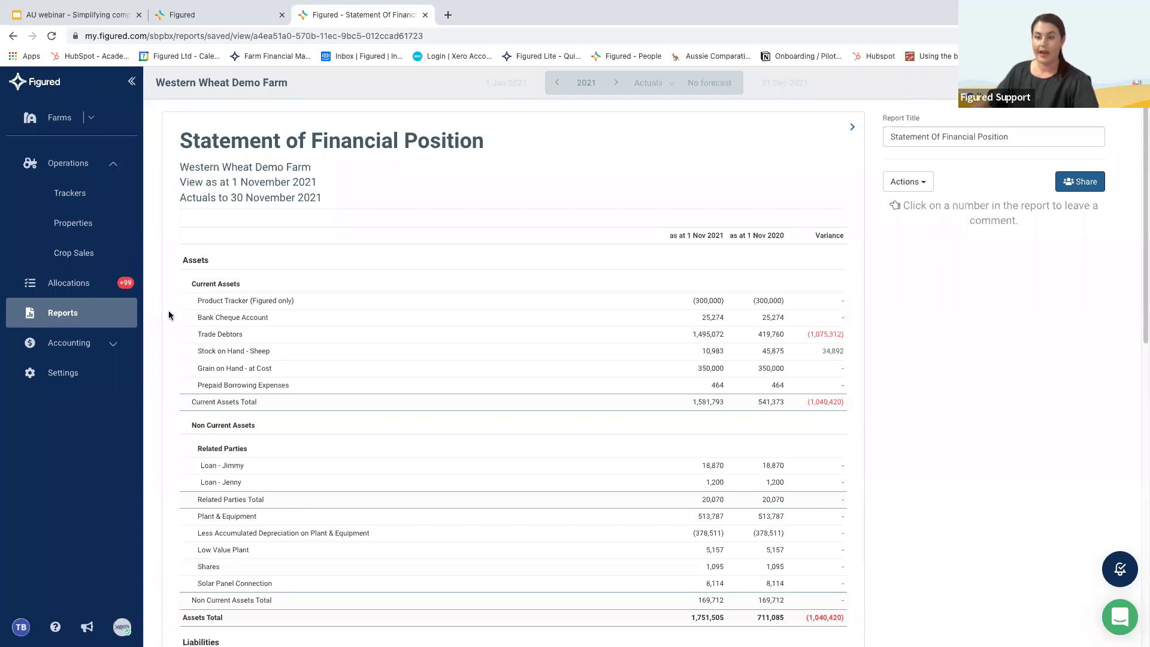
# - Return to the reports list, look through the production, tracker and financial year end reports, and show the accounting options
pyautogui.click(82, 313)
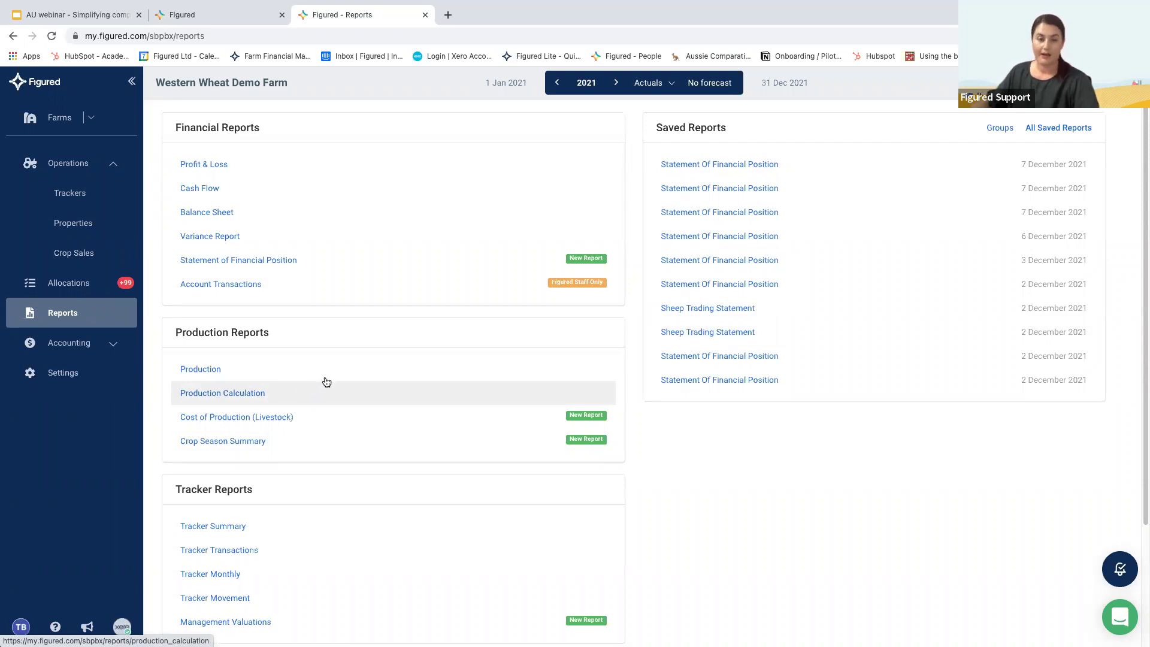
pyautogui.scroll(-1, 329, 385)
pyautogui.scroll(-2, 330, 385)
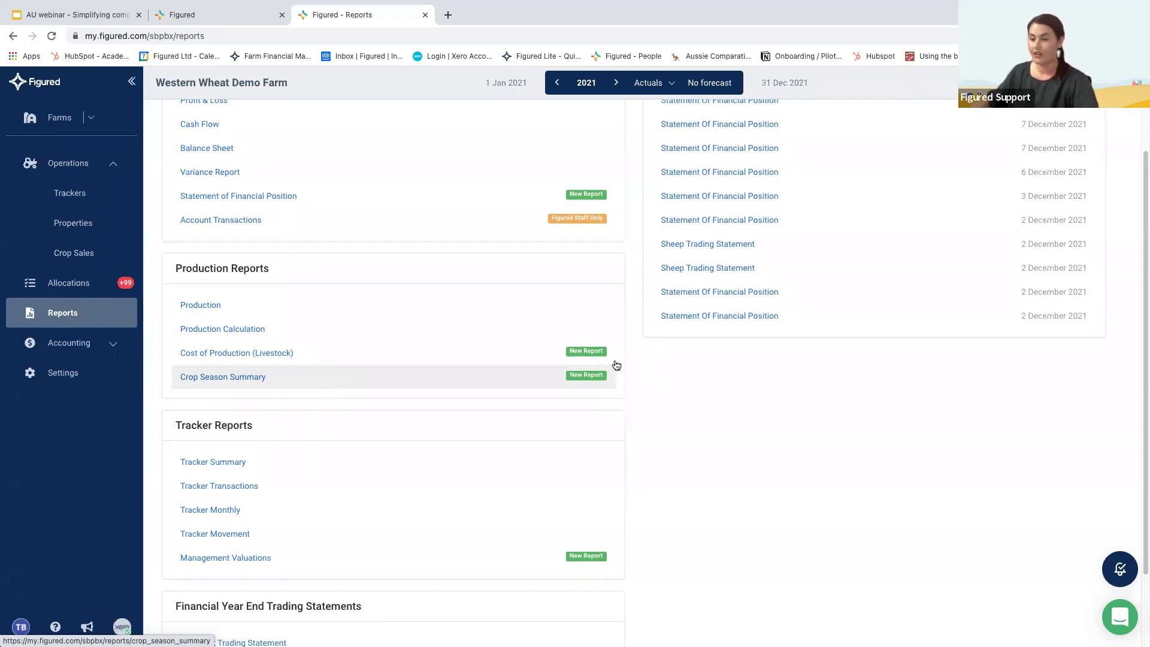
pyautogui.scroll(-2, 764, 407)
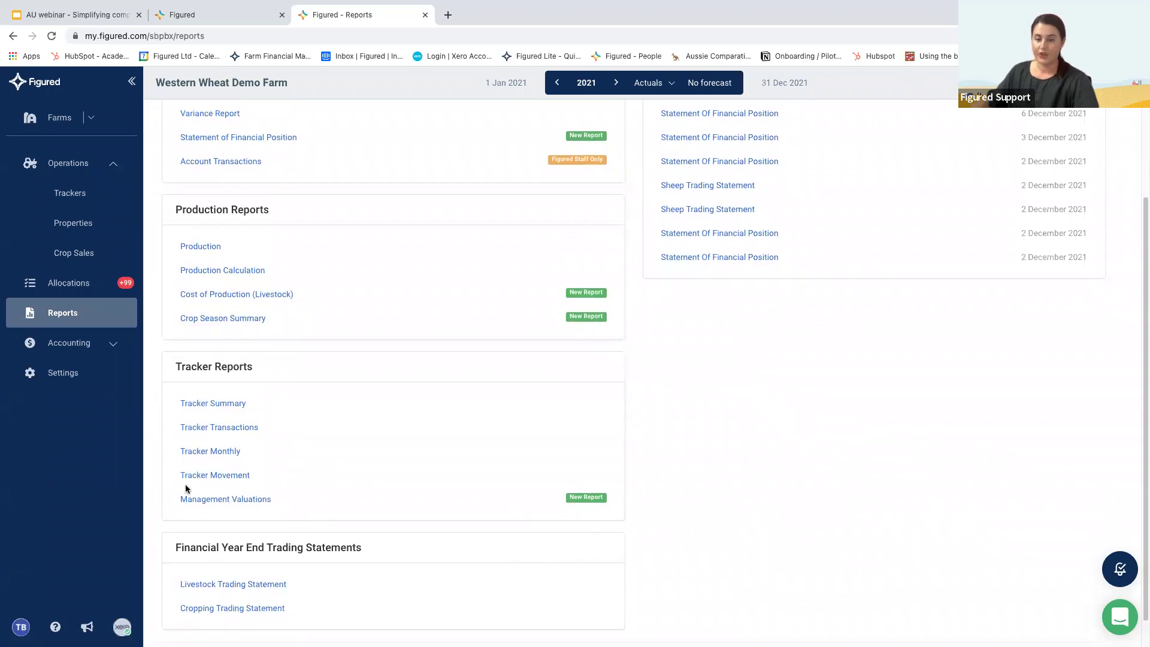
pyautogui.click(114, 343)
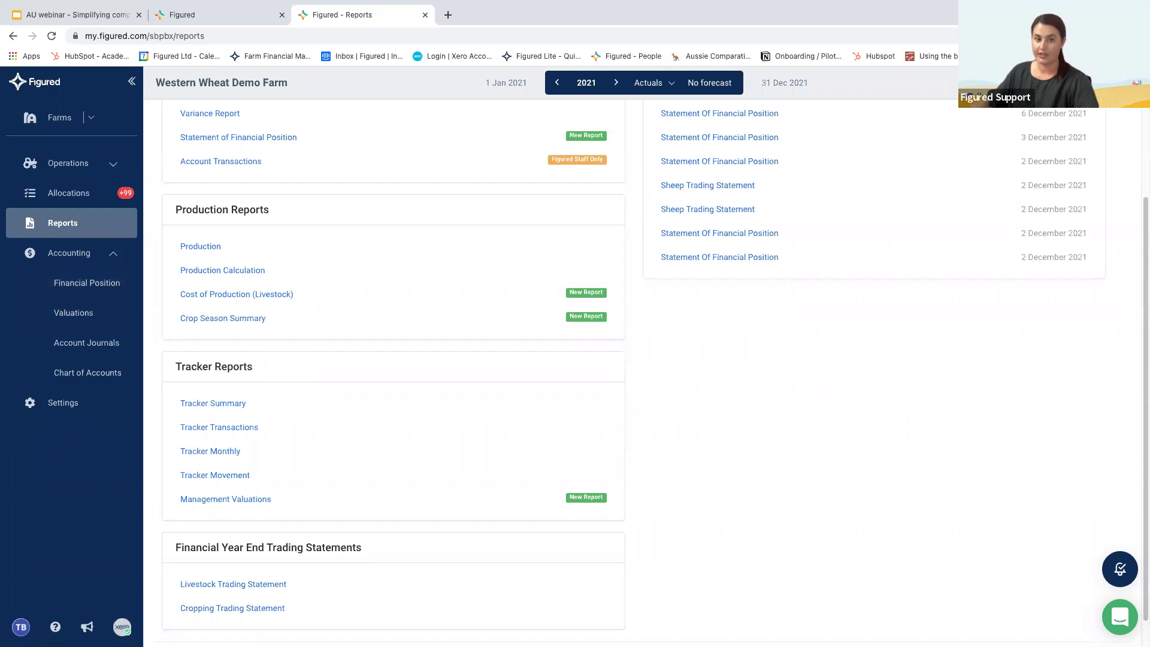
# - Go to the farm's trackers, open the Sheep tracker and bring up its settings
pyautogui.click(107, 163)
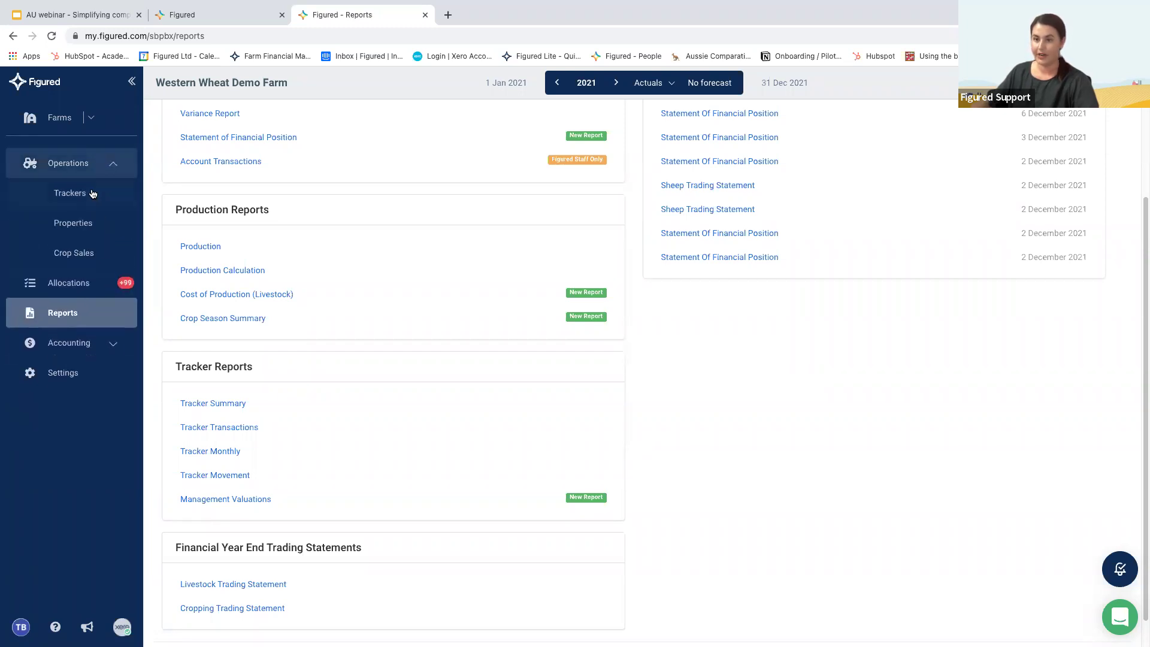
pyautogui.click(93, 193)
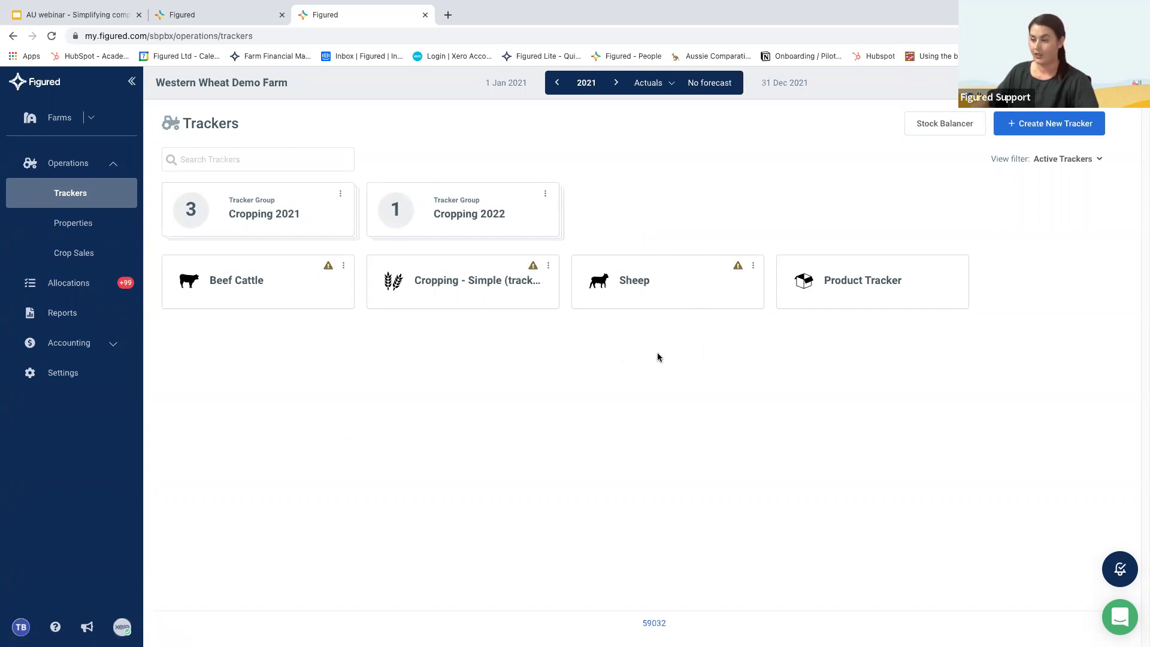
pyautogui.click(658, 291)
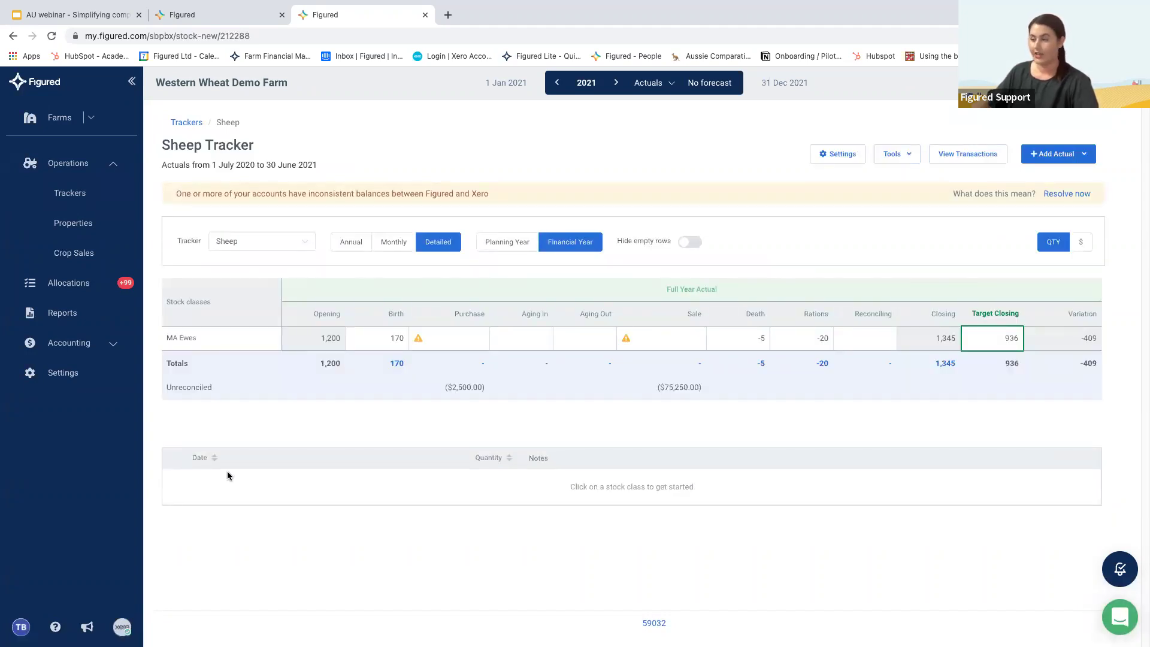
pyautogui.click(824, 156)
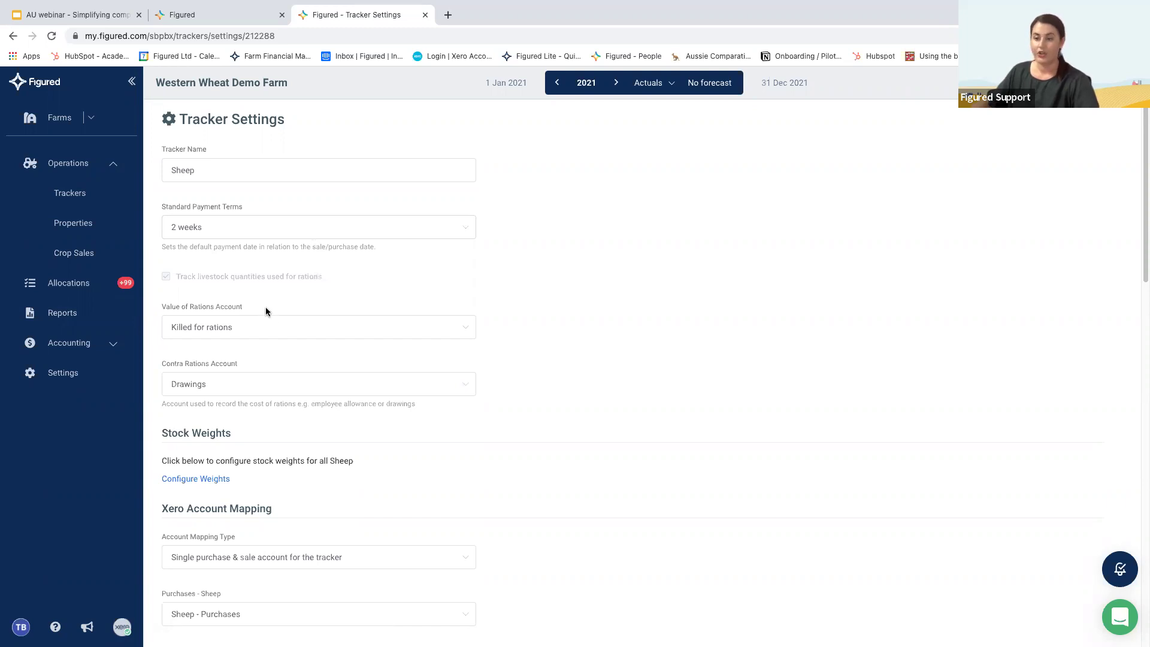
# - Review the Sheep tracker's rations accounts and Xero account mapping, including the account mapping type
pyautogui.scroll(-1, 349, 331)
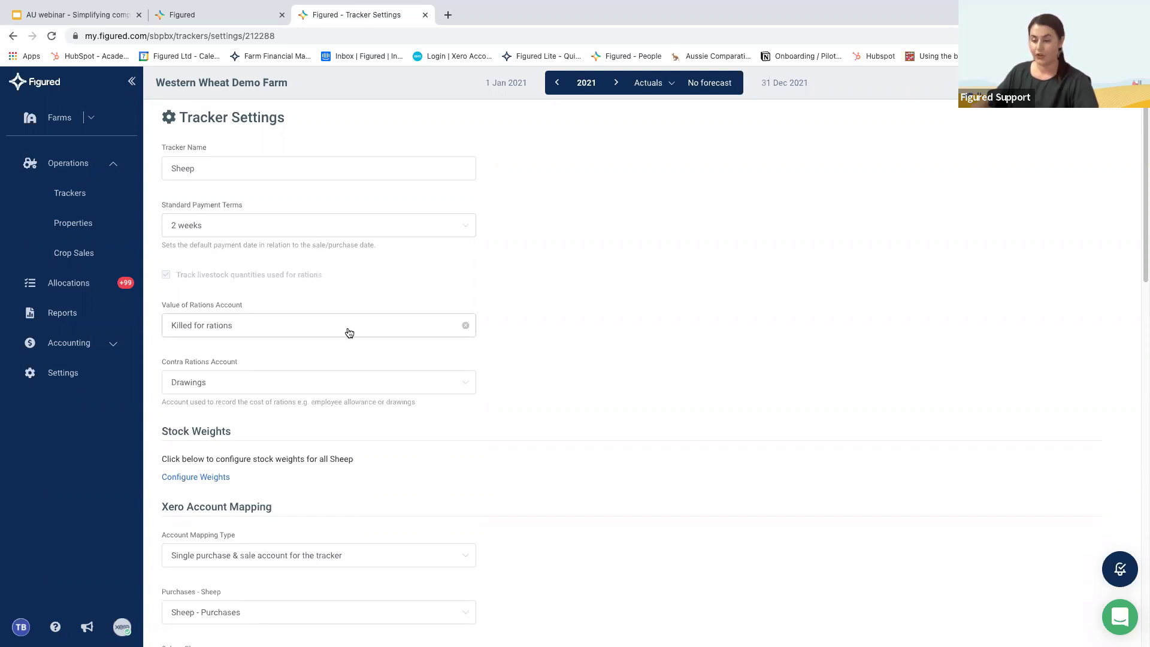
pyautogui.scroll(-3, 446, 369)
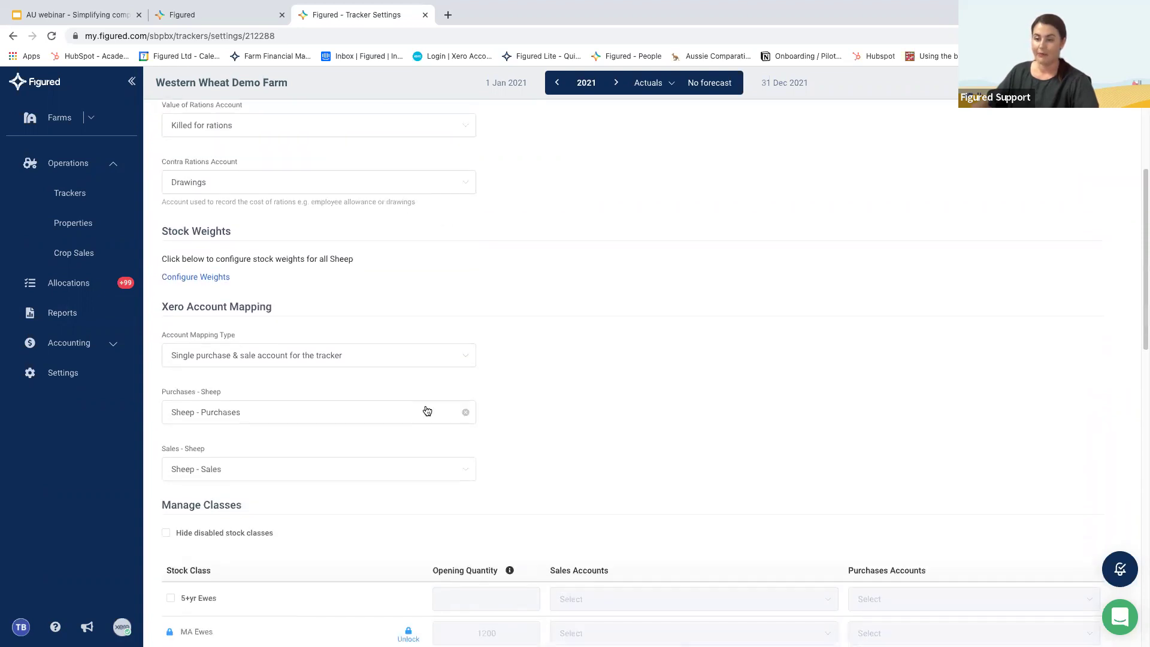
pyautogui.scroll(-1, 540, 390)
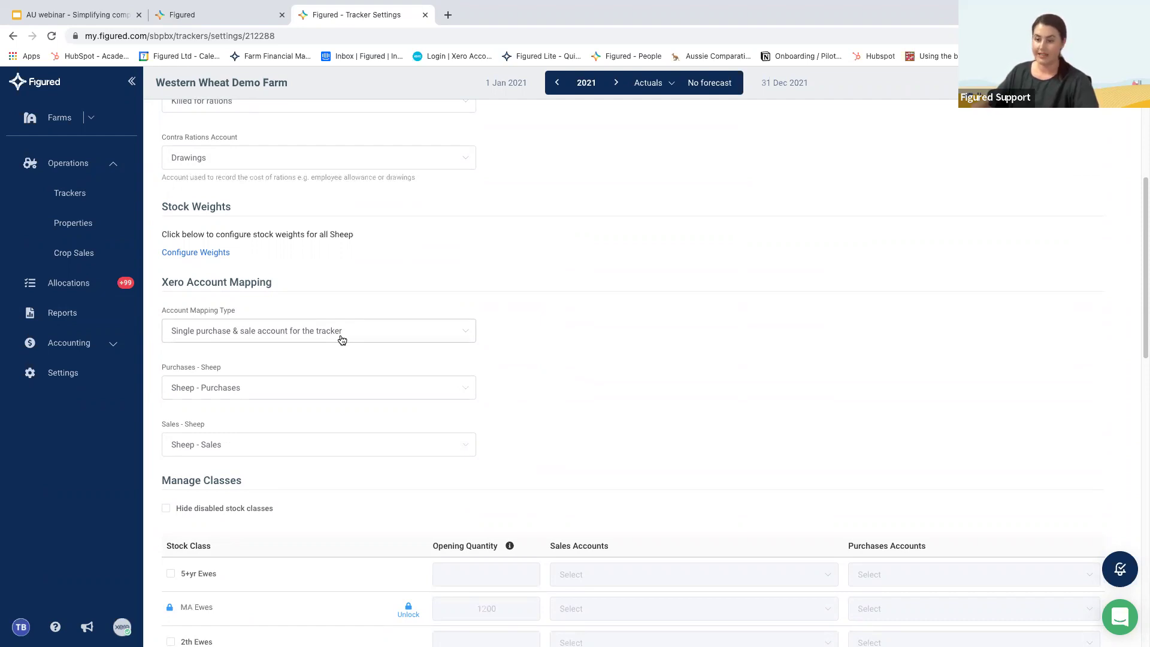
pyautogui.click(398, 341)
pyautogui.click(554, 348)
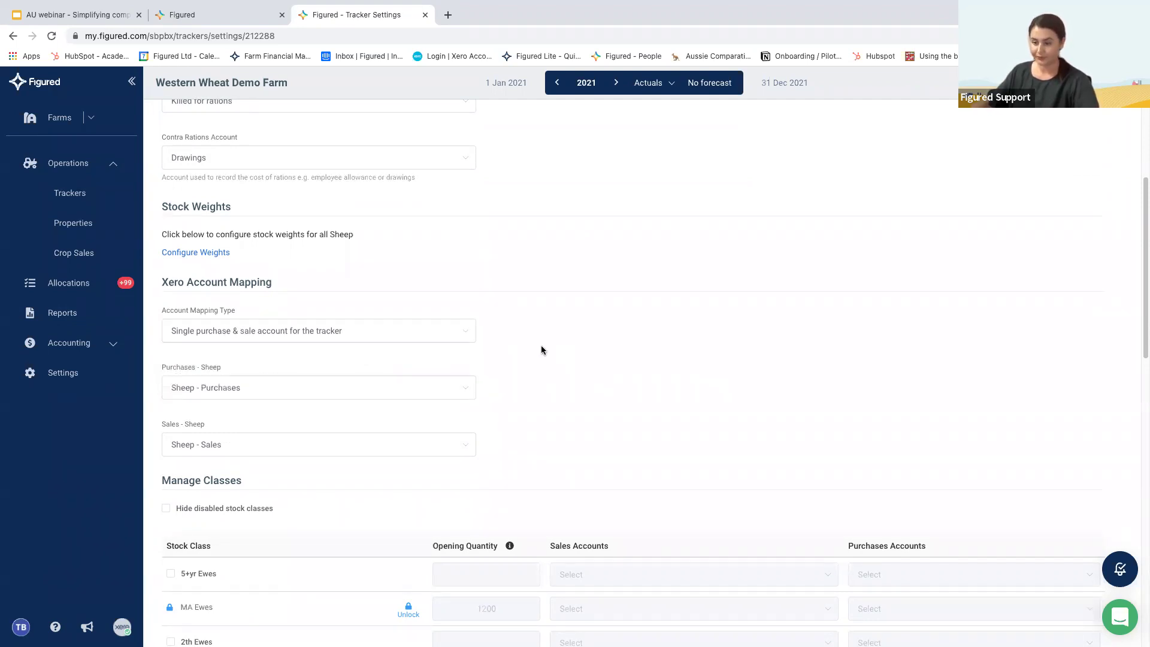
# - Examine the purchase and sale account mapping and the stock classes with their opening quantities in the Sheep tracker settings
pyautogui.scroll(-1, 524, 345)
pyautogui.scroll(-1, 526, 345)
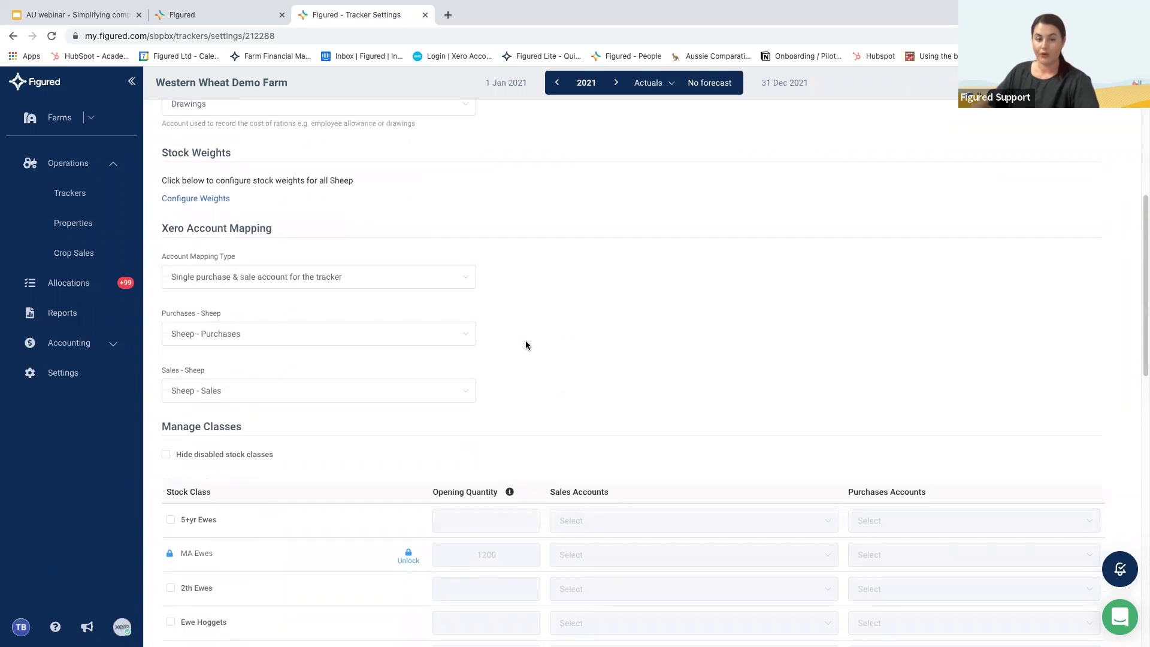
pyautogui.scroll(-1, 517, 349)
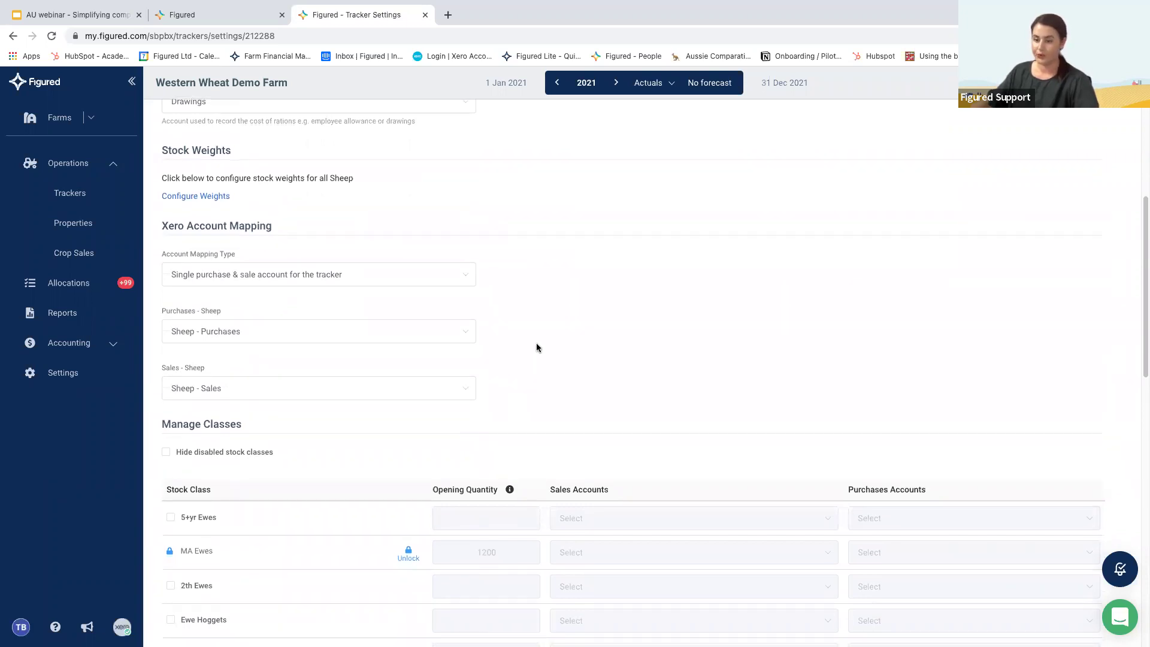
pyautogui.scroll(-4, 537, 347)
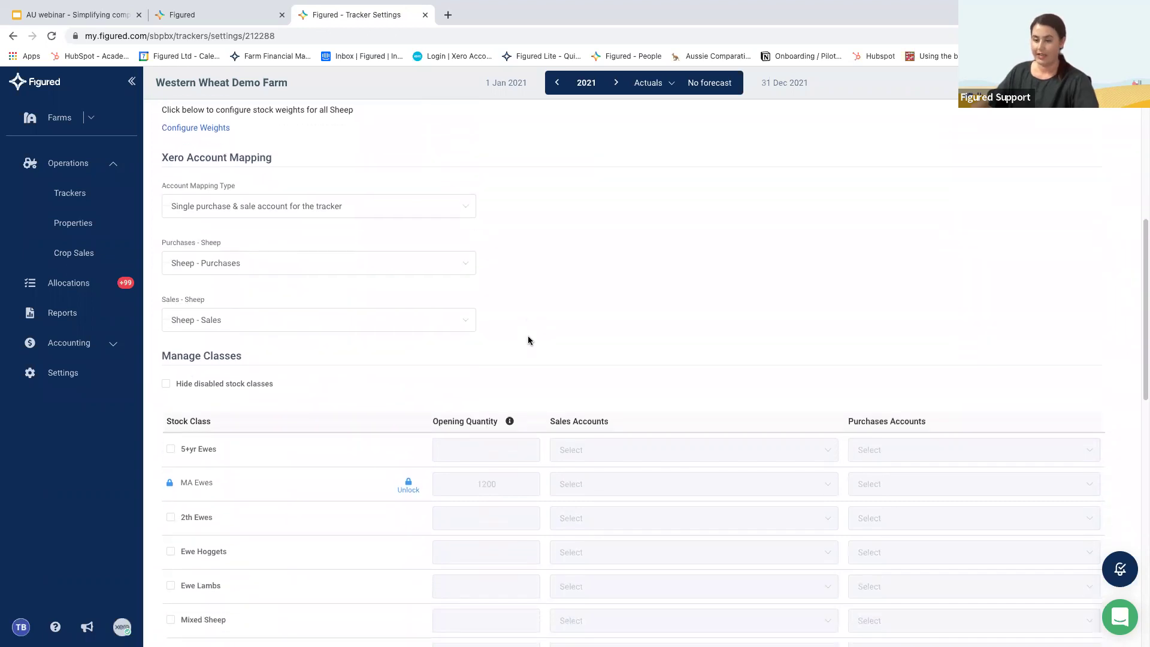
pyautogui.scroll(-3, 504, 327)
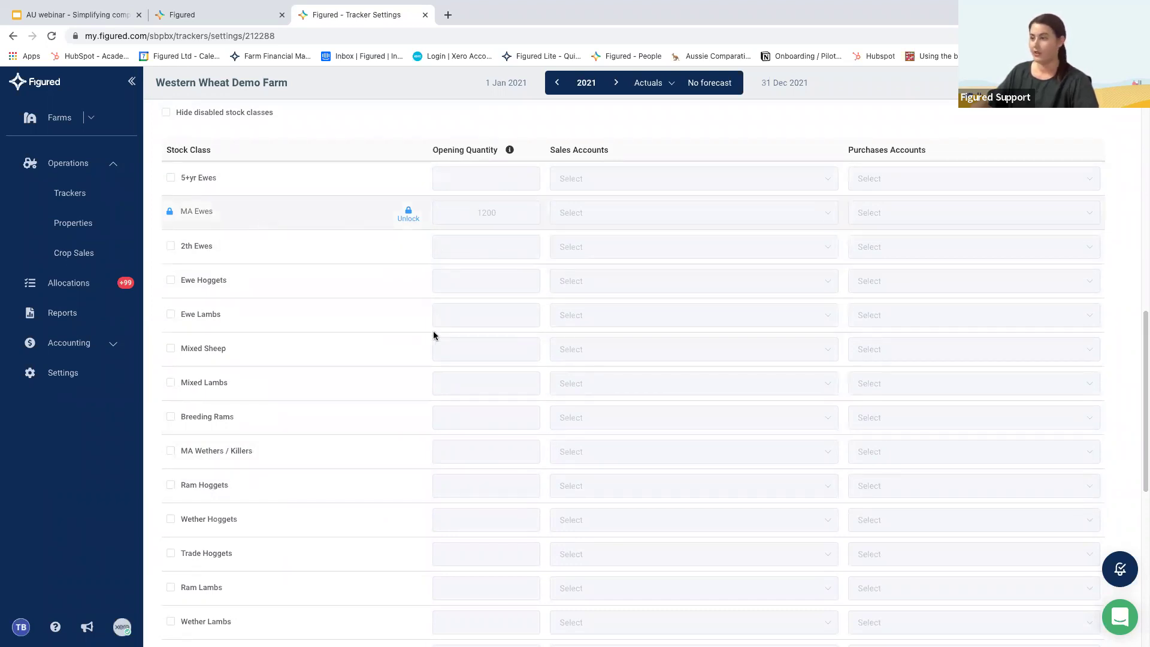
pyautogui.scroll(1, 473, 327)
pyautogui.scroll(10, 326, 335)
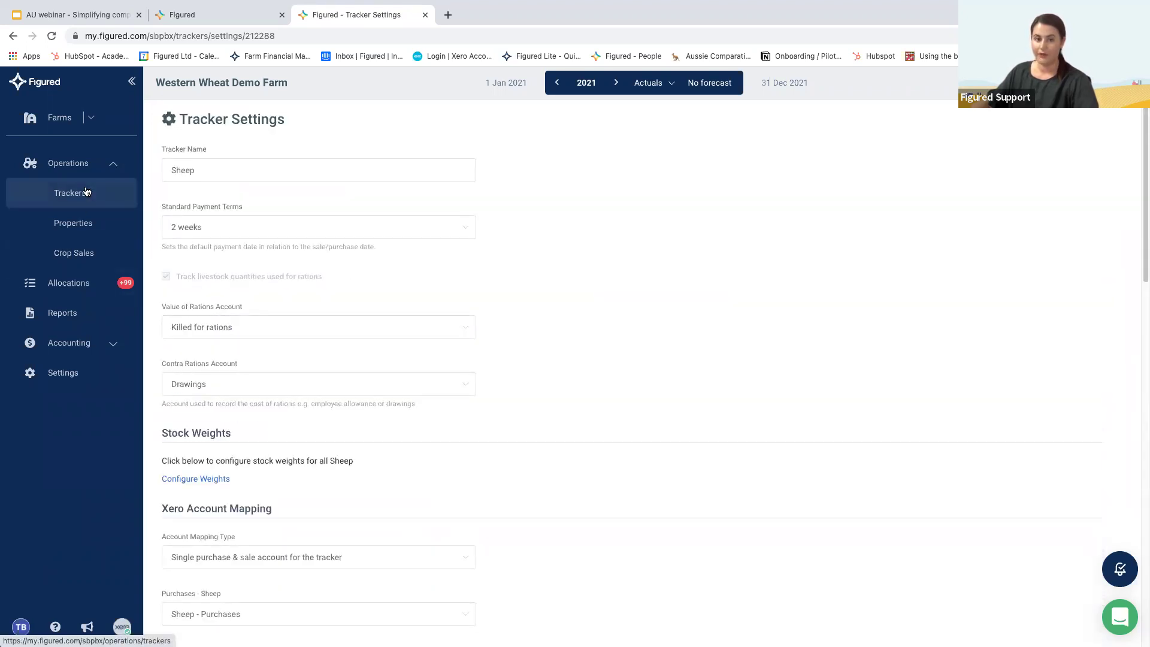
# - Reopen the Sheep tracker from the trackers list and look at which other trackers can be chosen within it
pyautogui.click(52, 207)
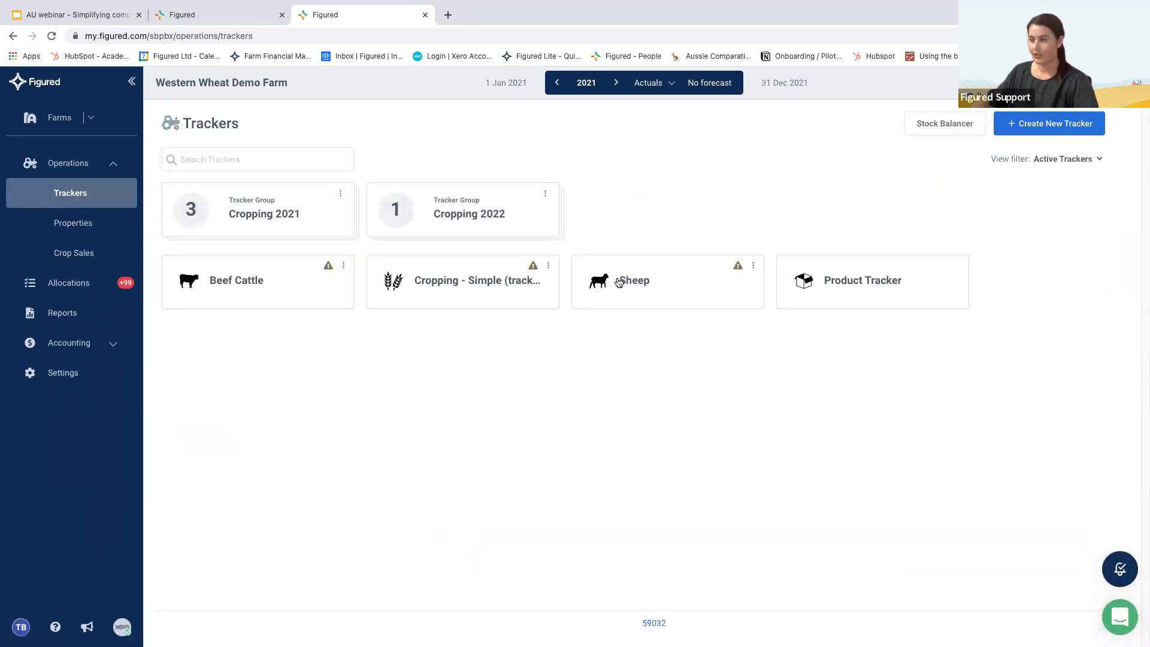
pyautogui.click(650, 286)
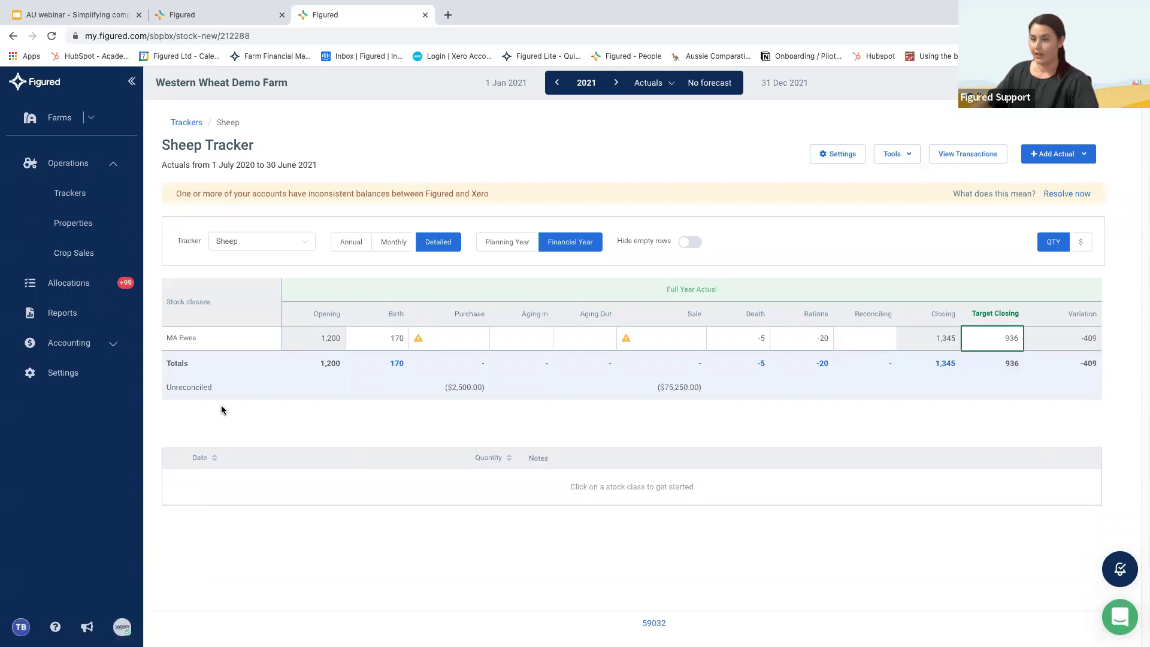
pyautogui.click(291, 248)
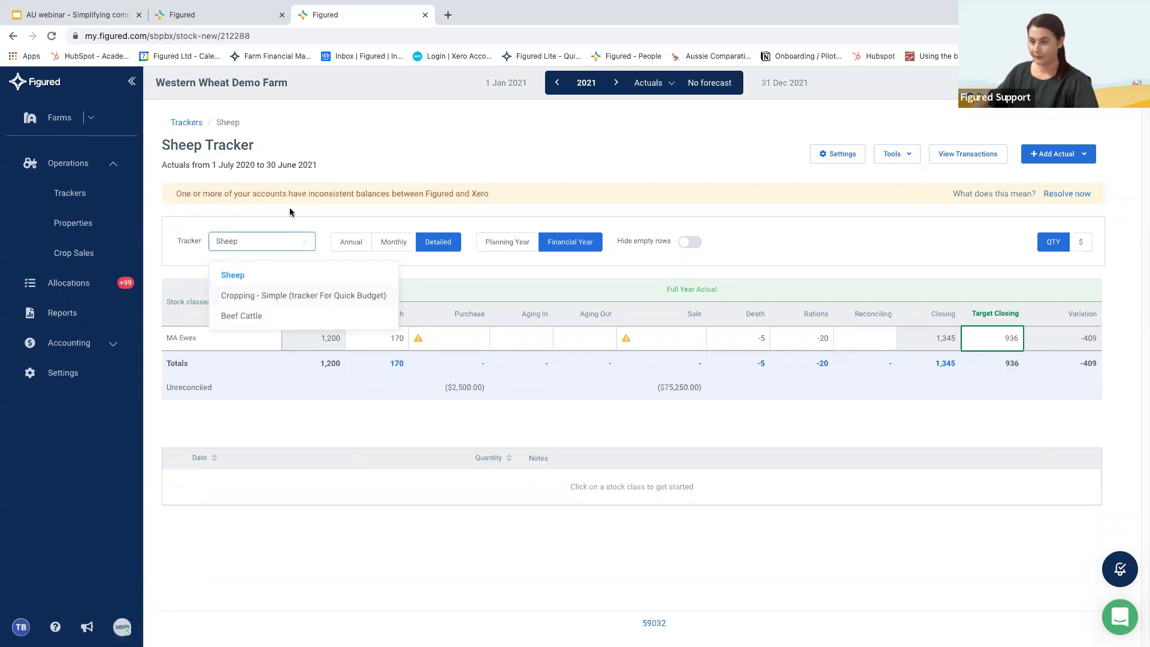
pyautogui.click(201, 340)
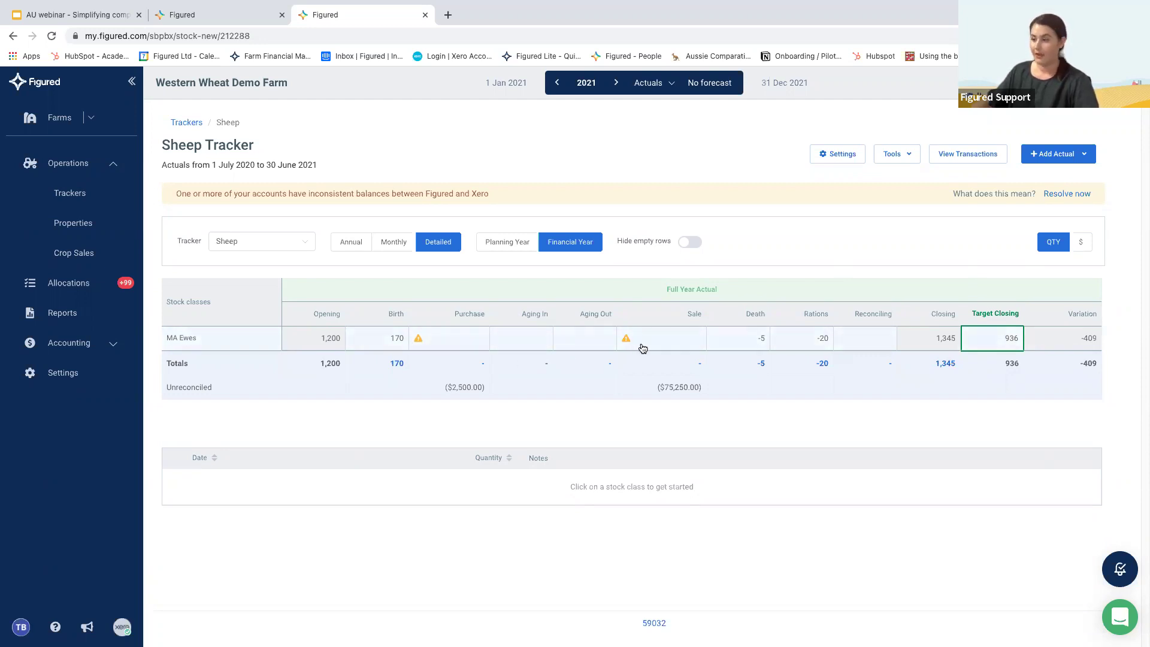
# - Import the MA Ewes purchase transactions from Xero into the Sheep tracker and save them all
pyautogui.click(437, 342)
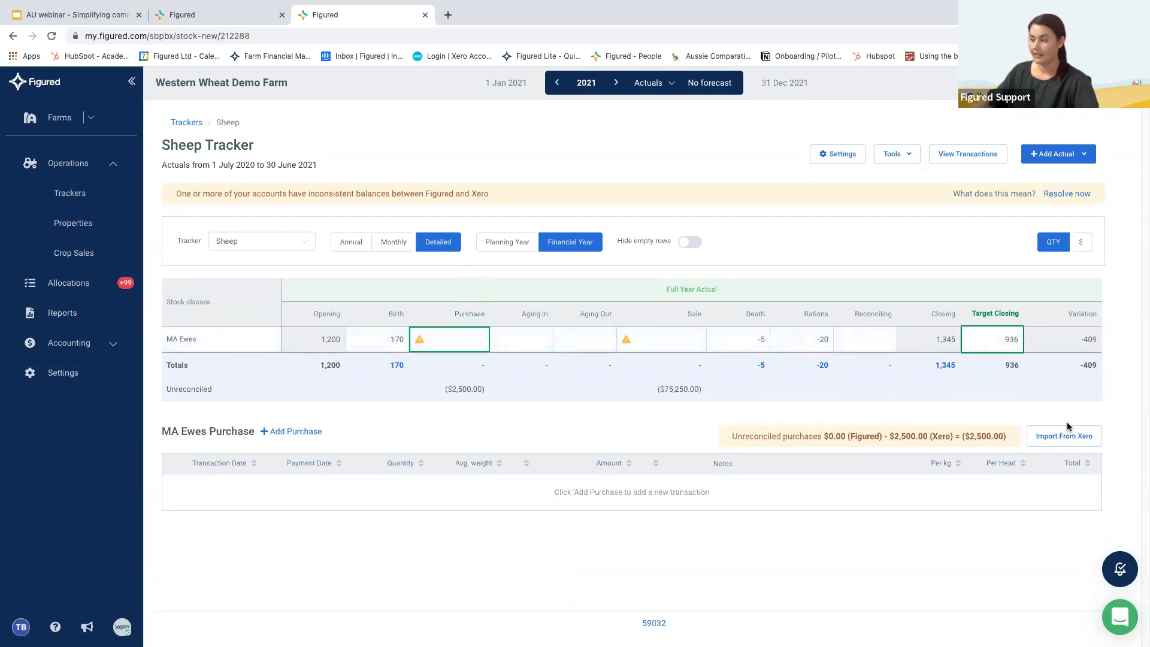
pyautogui.click(1078, 442)
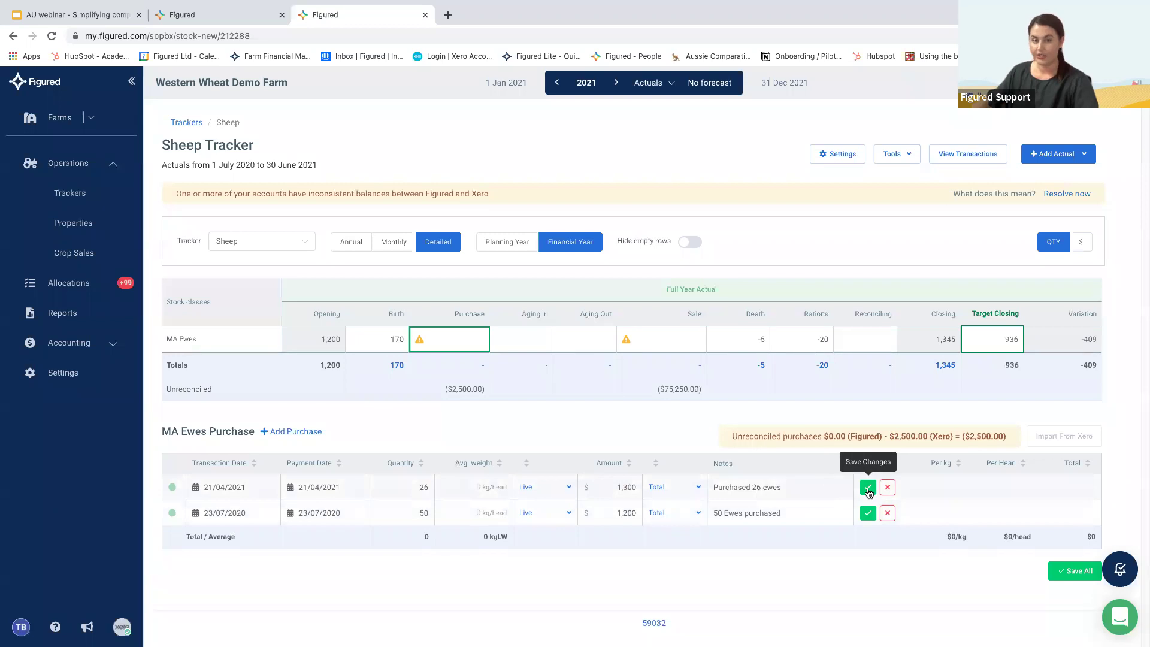
pyautogui.click(1079, 572)
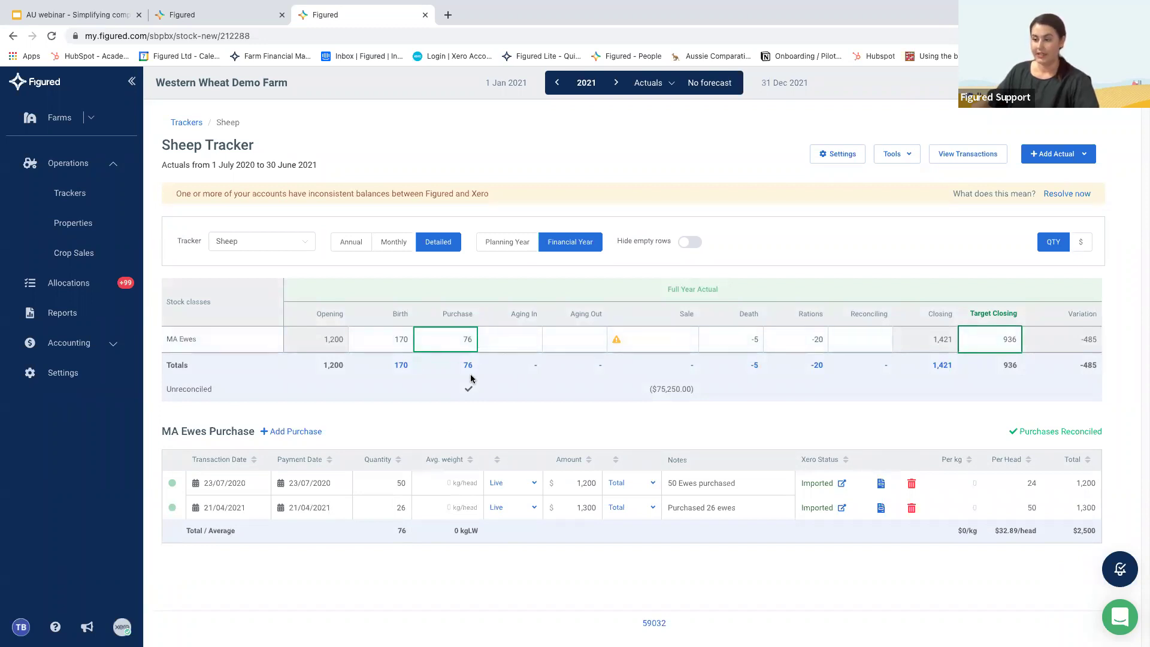
# - Import the MA Ewes sale transactions from Xero into the Sheep tracker and save them all
pyautogui.click(685, 348)
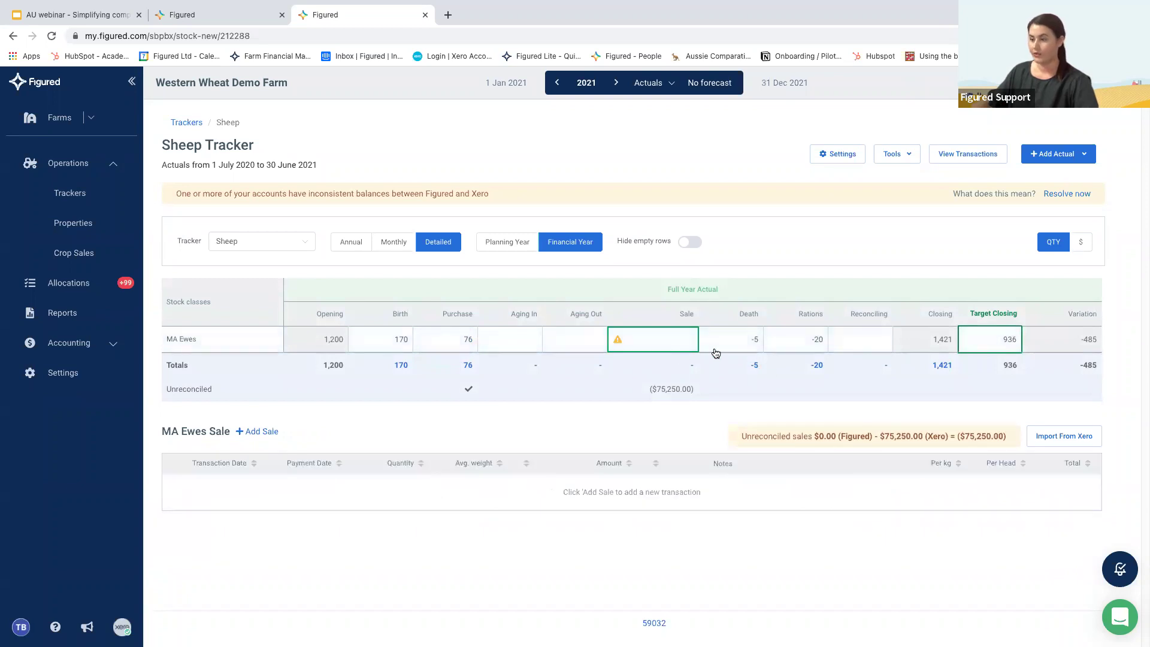
pyautogui.click(1058, 442)
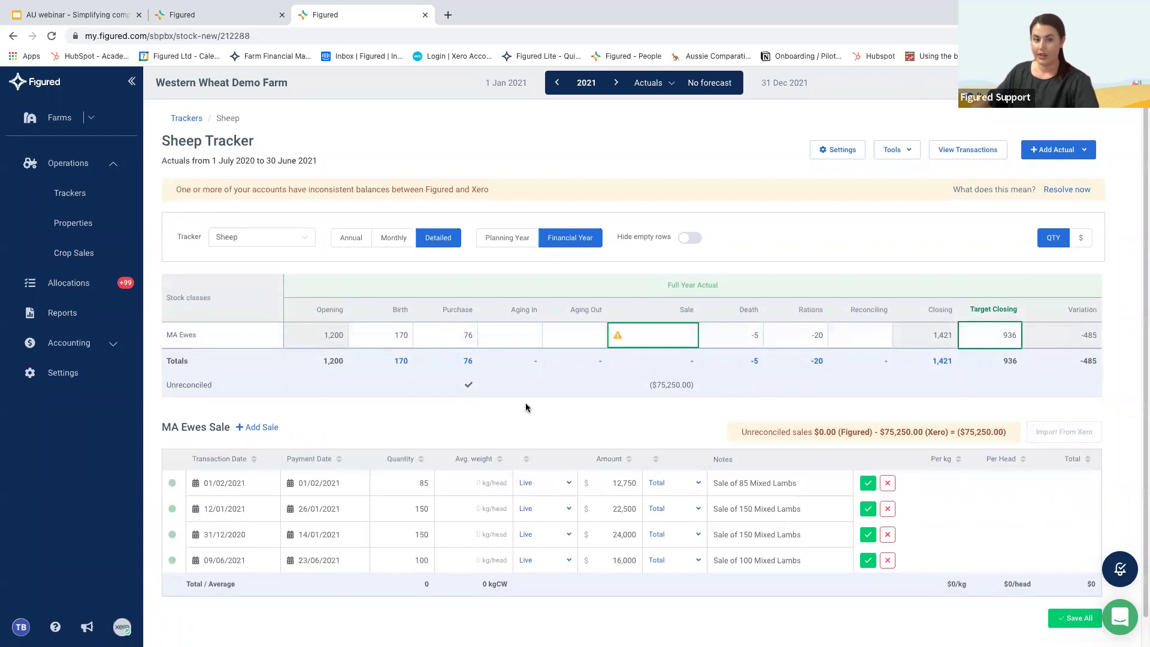
pyautogui.scroll(-1, 526, 403)
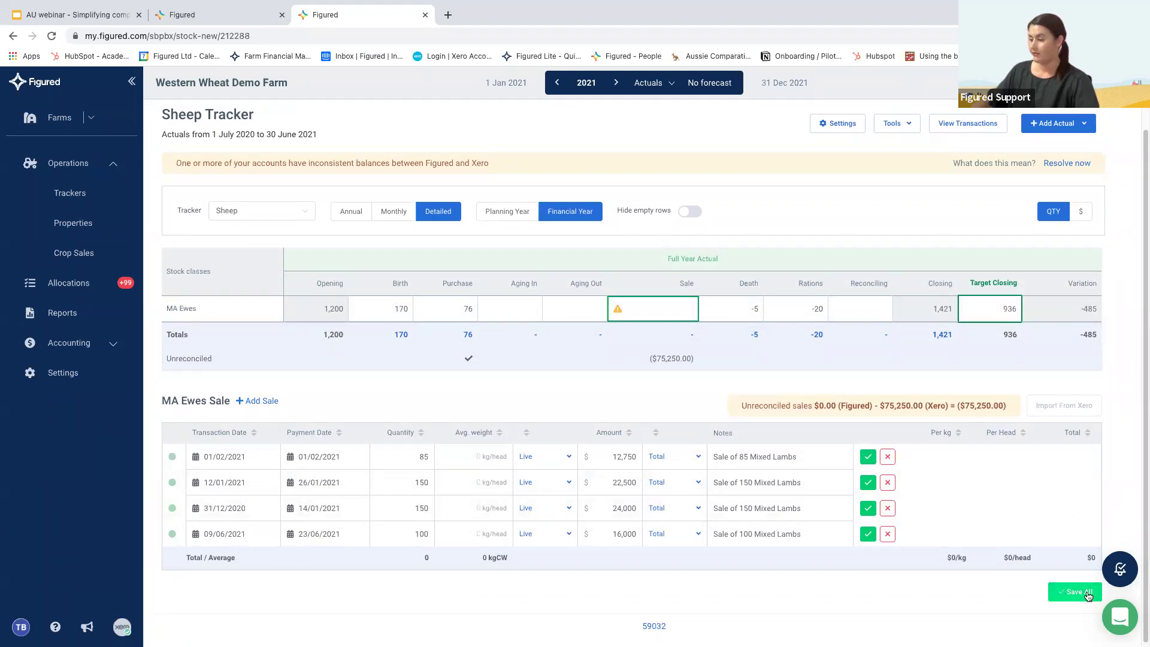
pyautogui.click(1060, 592)
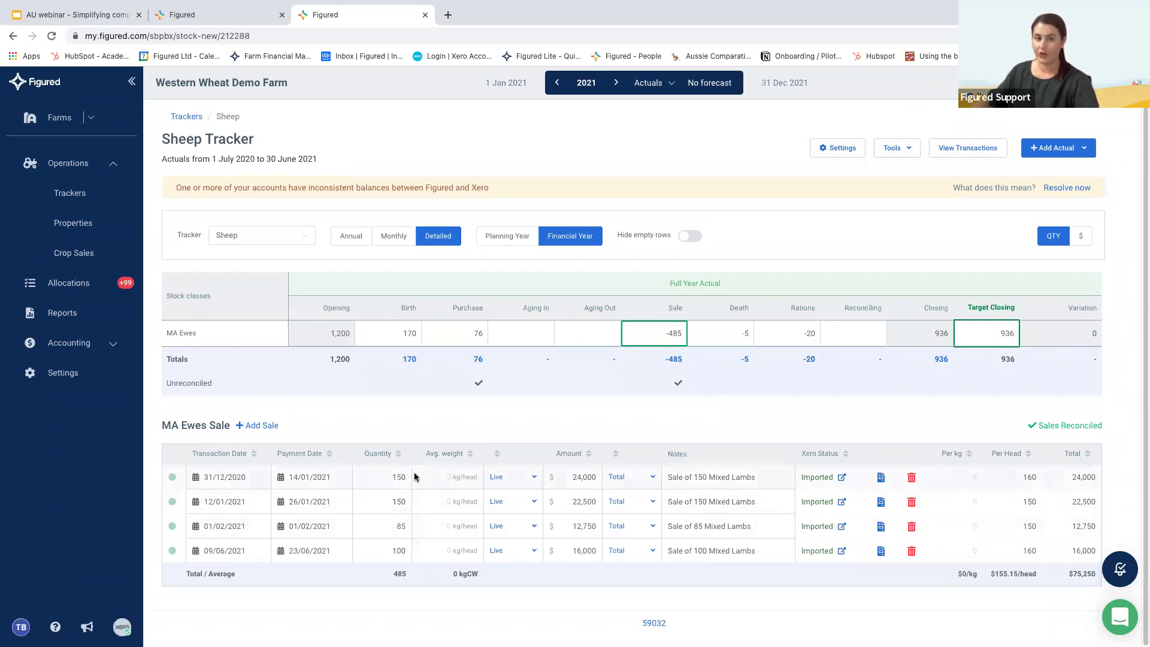
# - Check the Sheep tracker's unreconciled accounts, return to the tracker, and open the accounting Valuations list
pyautogui.click(1071, 188)
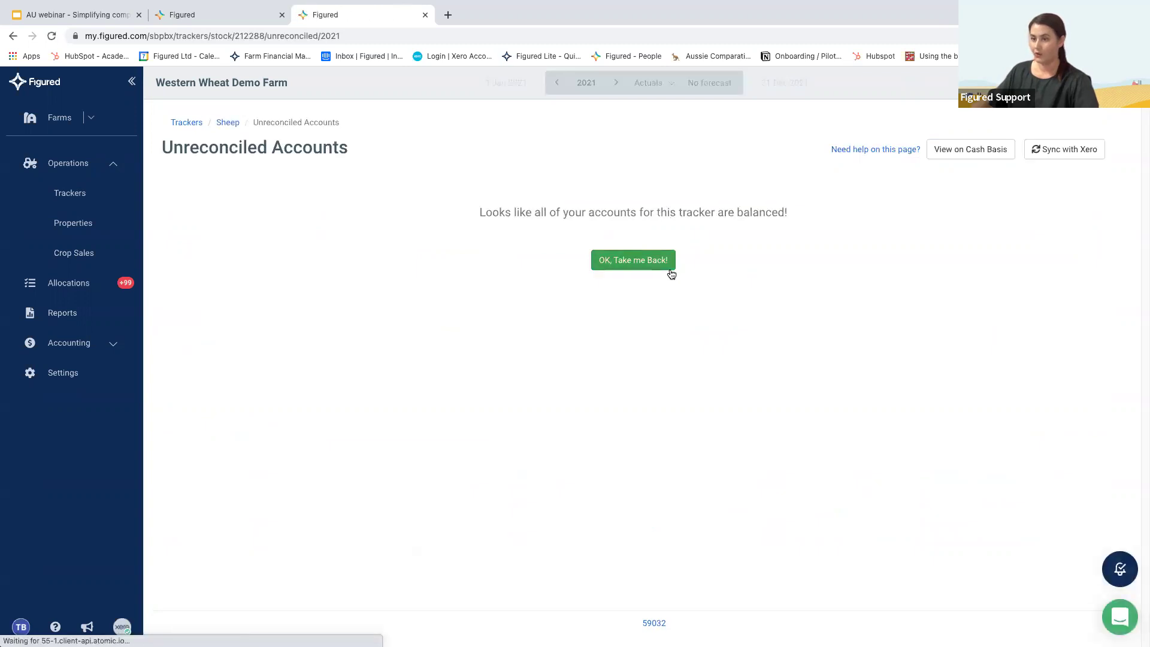
pyautogui.click(670, 269)
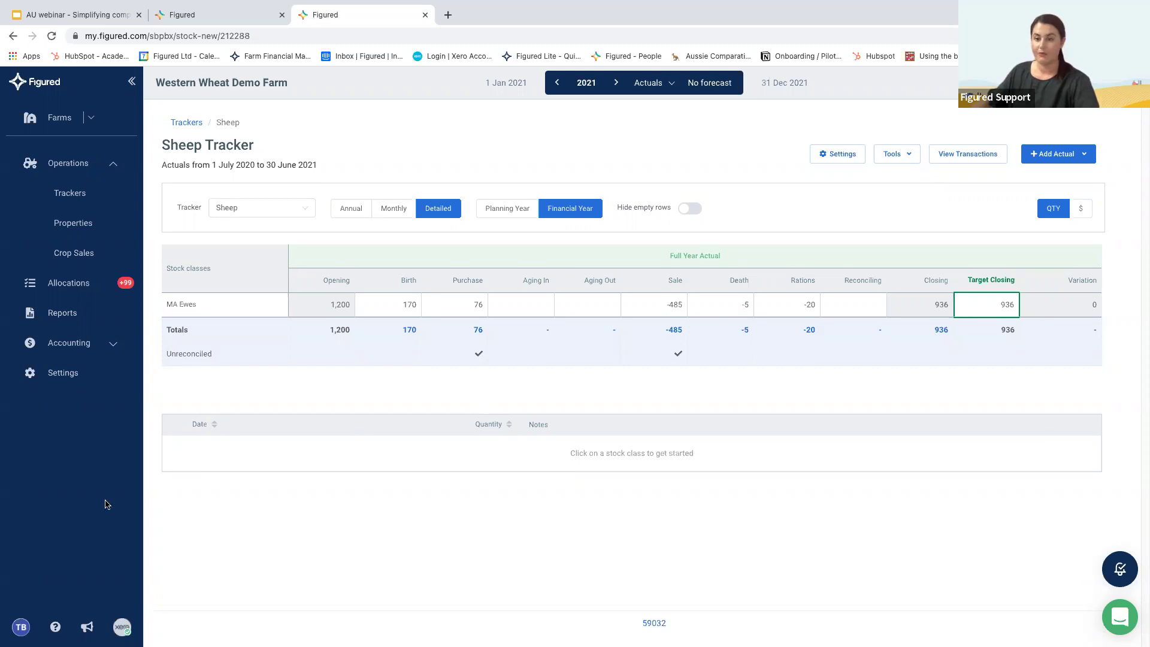
pyautogui.click(98, 340)
pyautogui.click(94, 324)
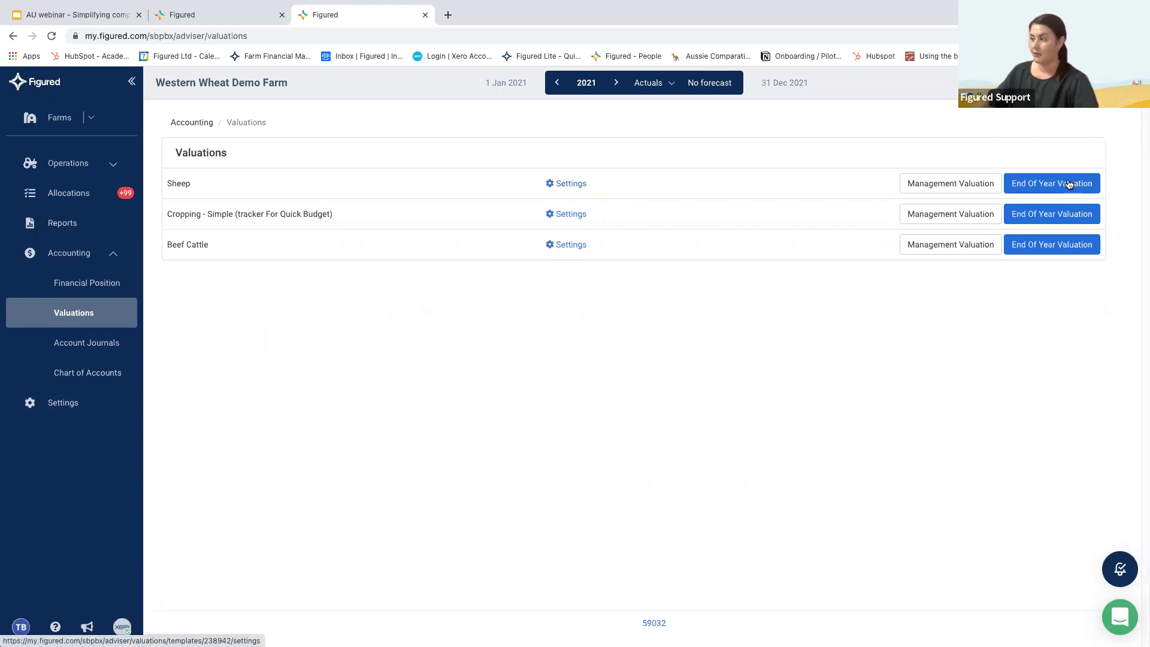
# - Save the 2021 Sheep end-of-year tax stock allocation and complete the valuation, skipping the manual journal posting to Xero
pyautogui.click(1039, 180)
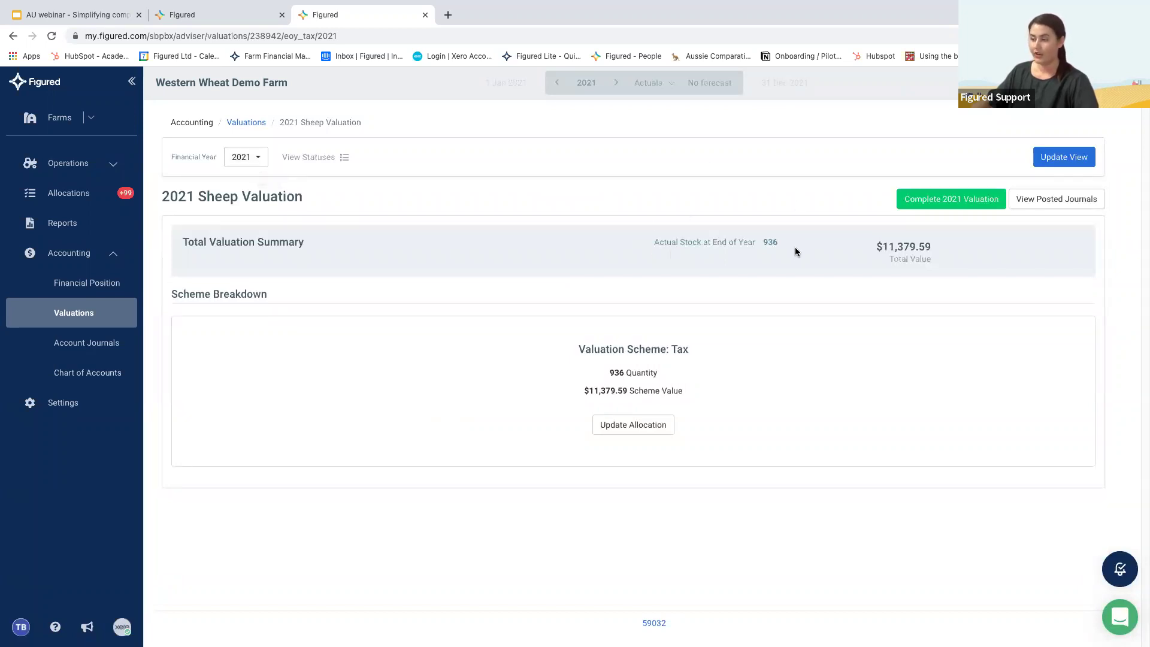
pyautogui.click(644, 432)
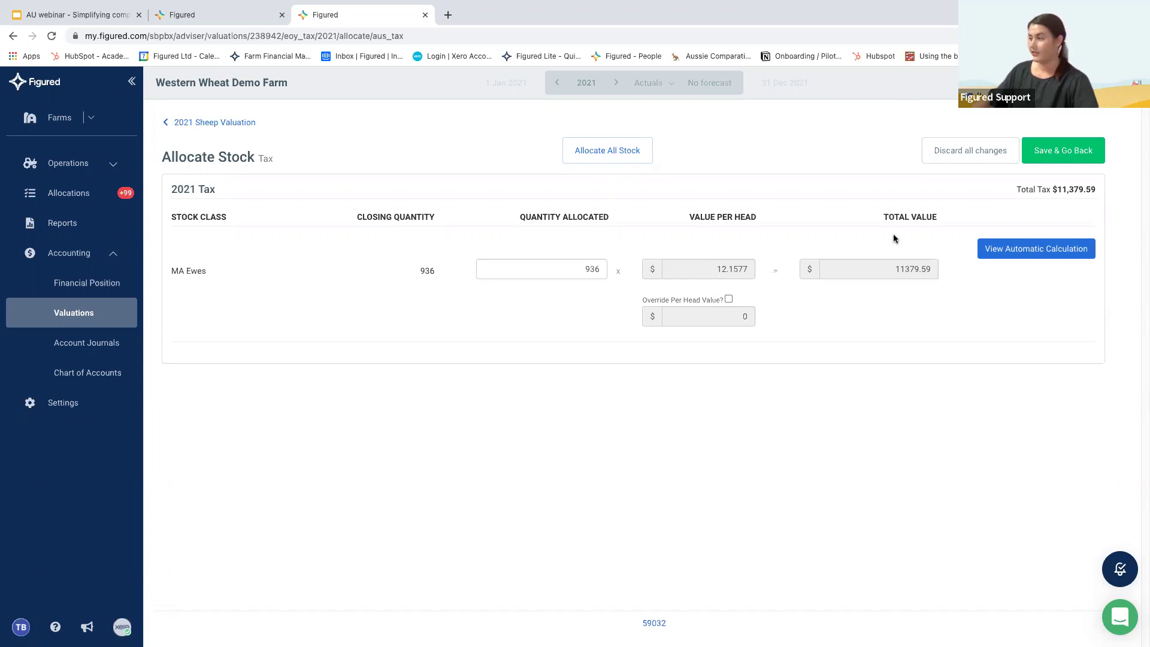
pyautogui.click(1052, 162)
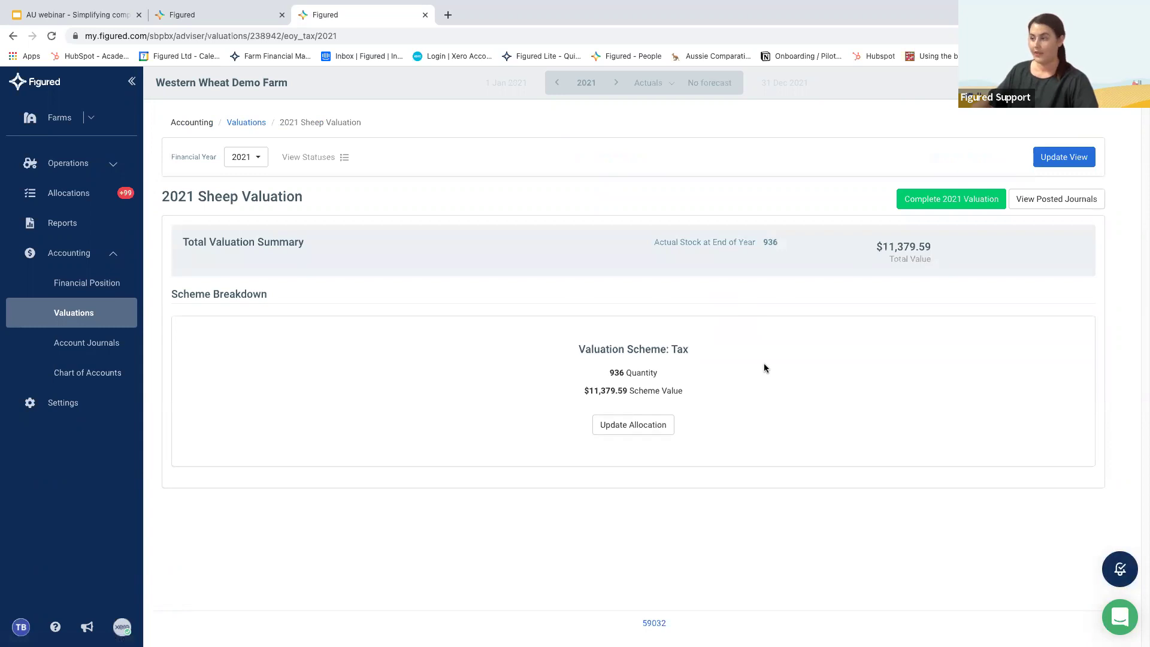
pyautogui.click(976, 209)
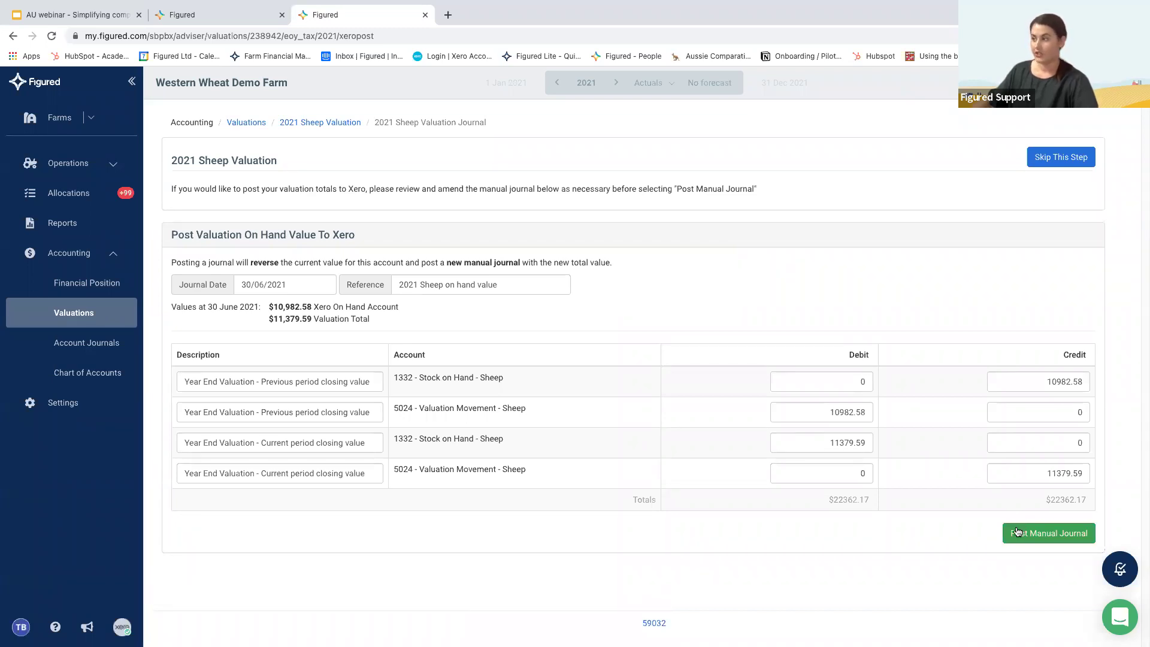
pyautogui.click(1046, 169)
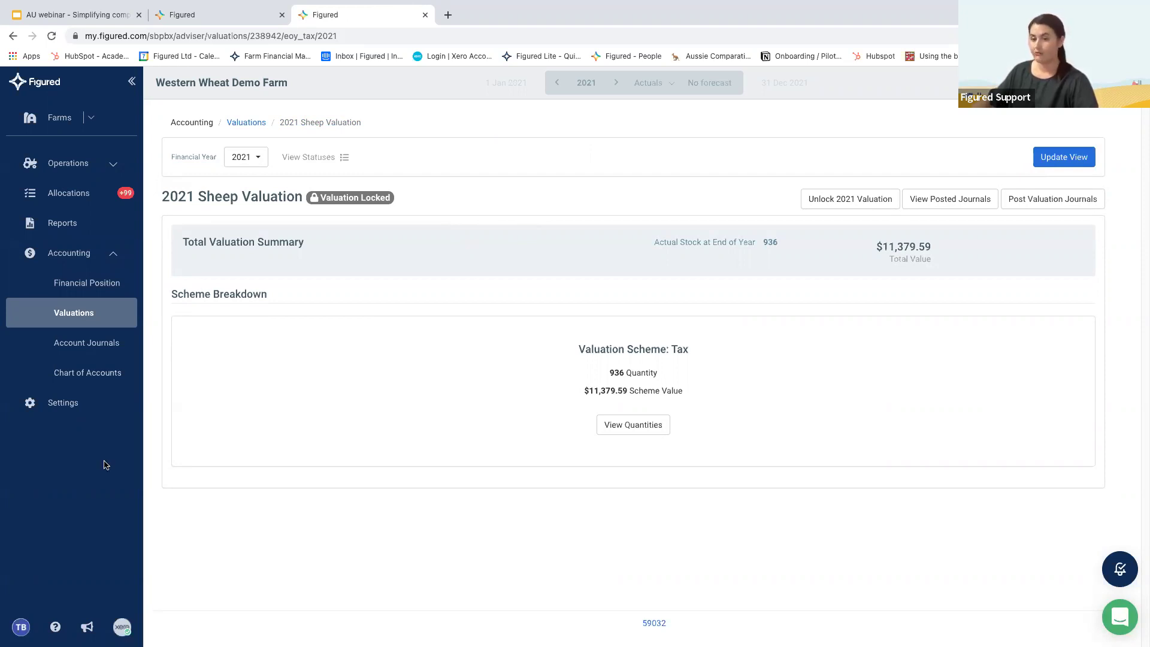
# - Run the Livestock Trading Statement for the Sheep tracker, financial year 2021, and review its figures and sharing options
pyautogui.click(69, 230)
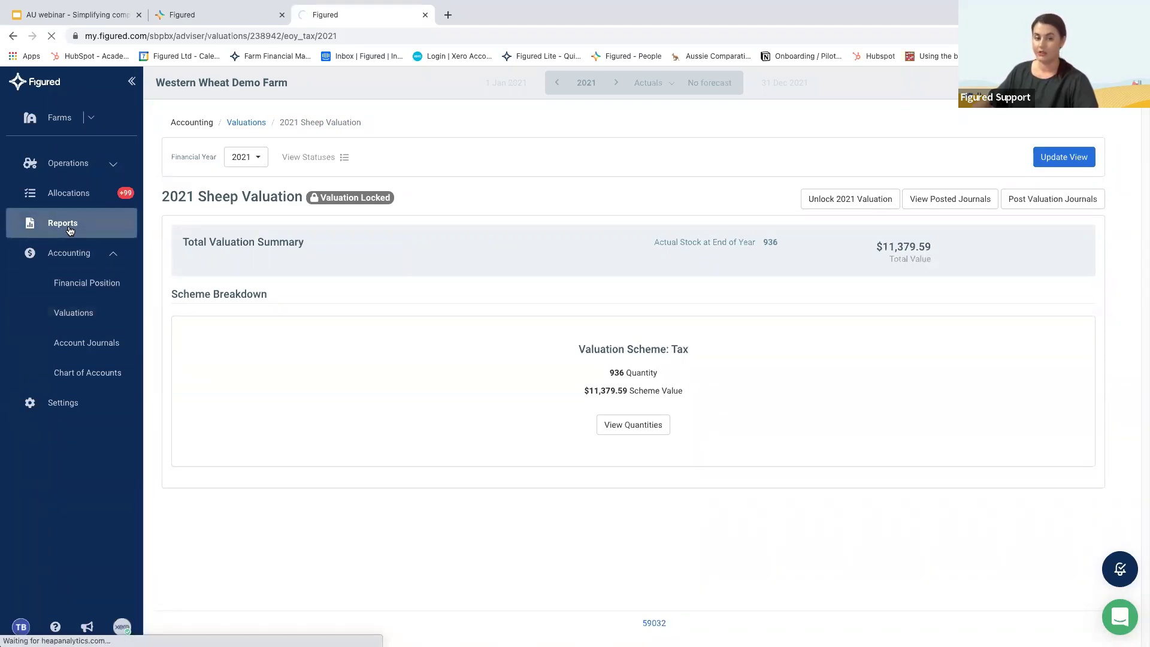
pyautogui.scroll(-3, 342, 275)
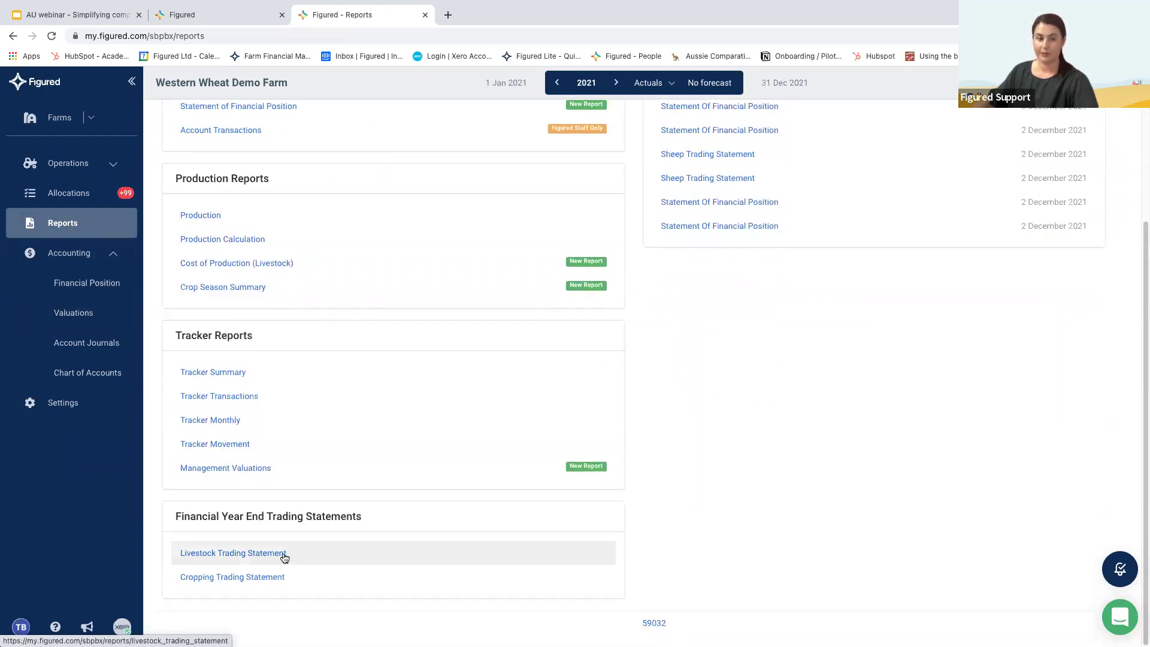
pyautogui.click(284, 554)
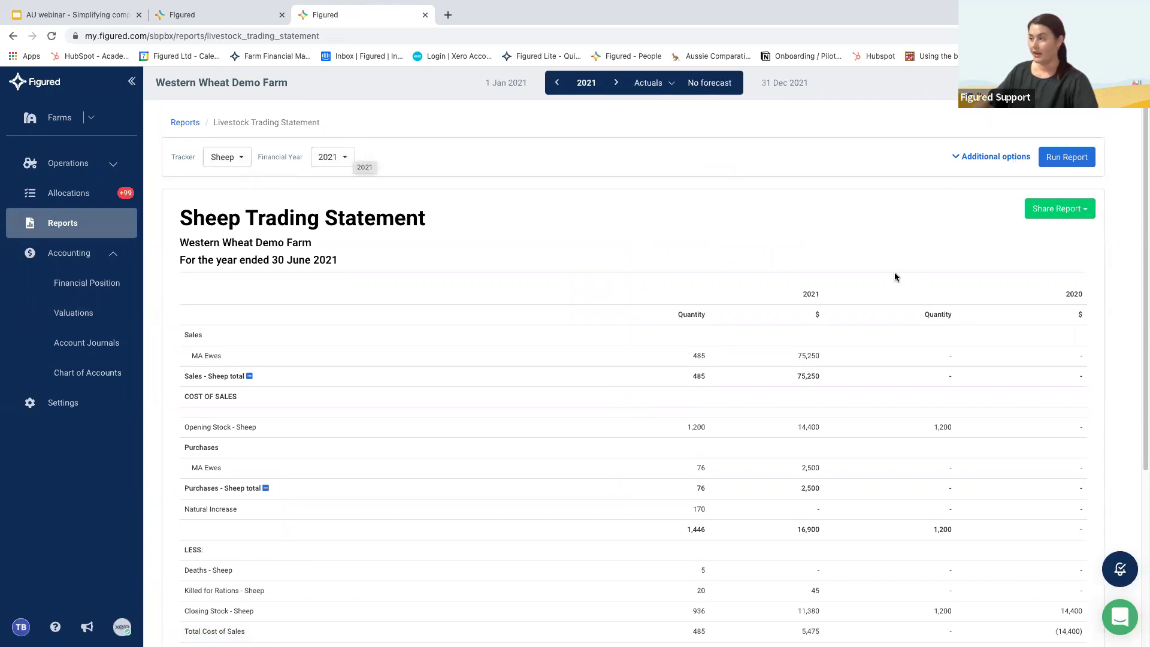
pyautogui.click(1066, 157)
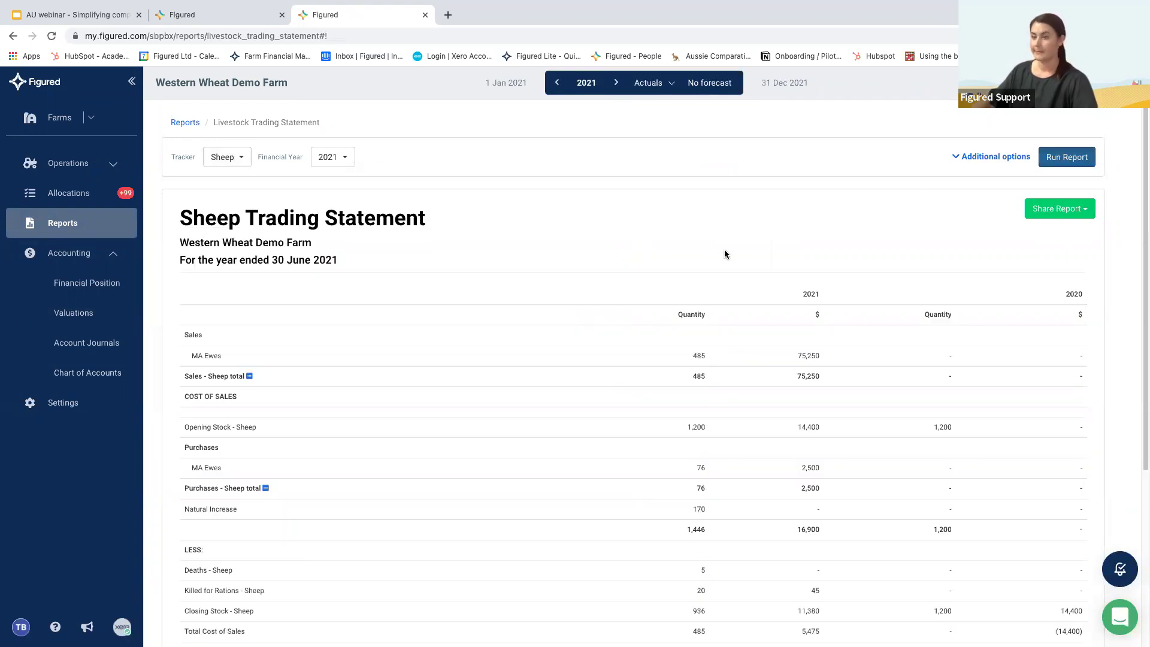
pyautogui.scroll(-3, 695, 333)
pyautogui.scroll(-4, 703, 335)
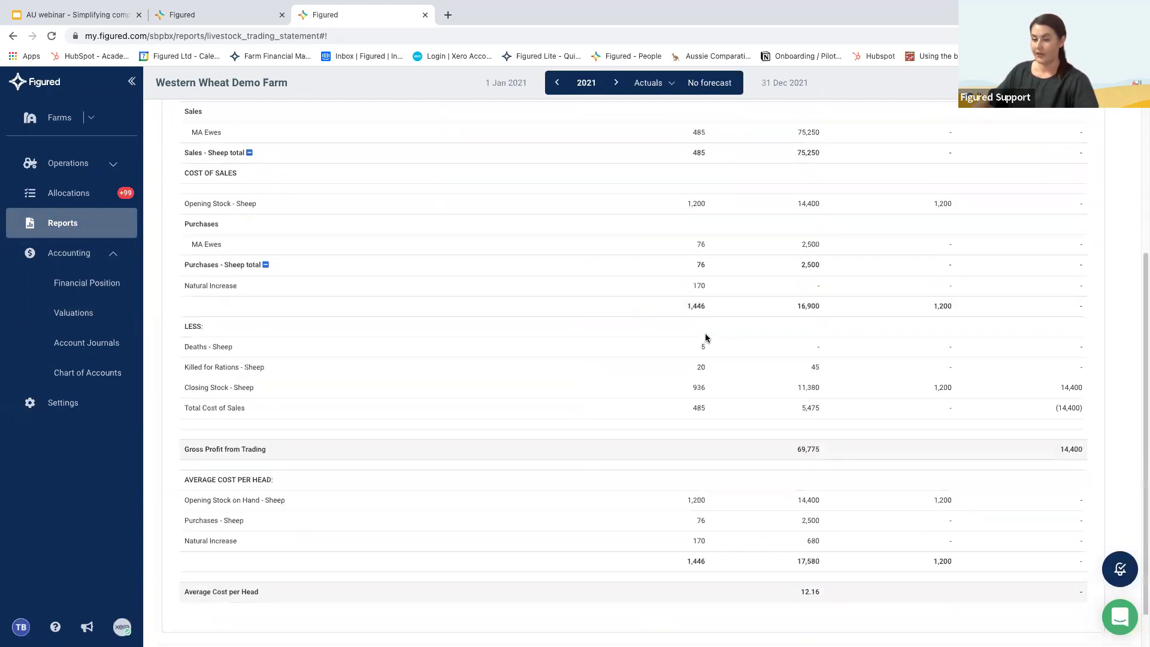
pyautogui.scroll(7, 980, 303)
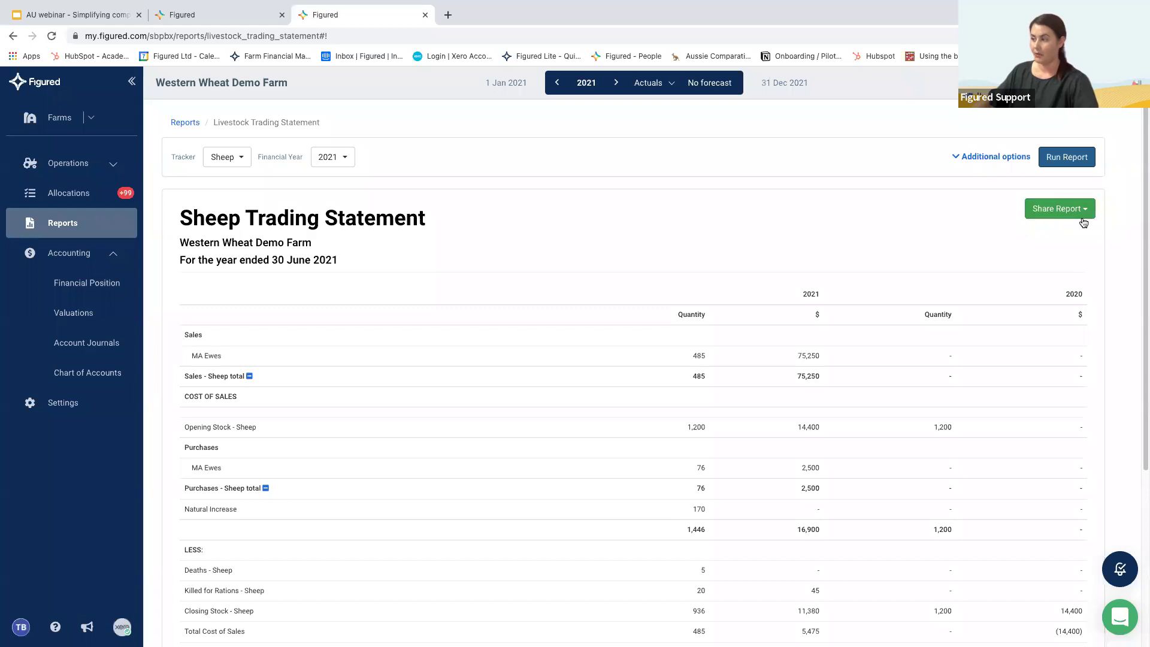
pyautogui.click(1084, 222)
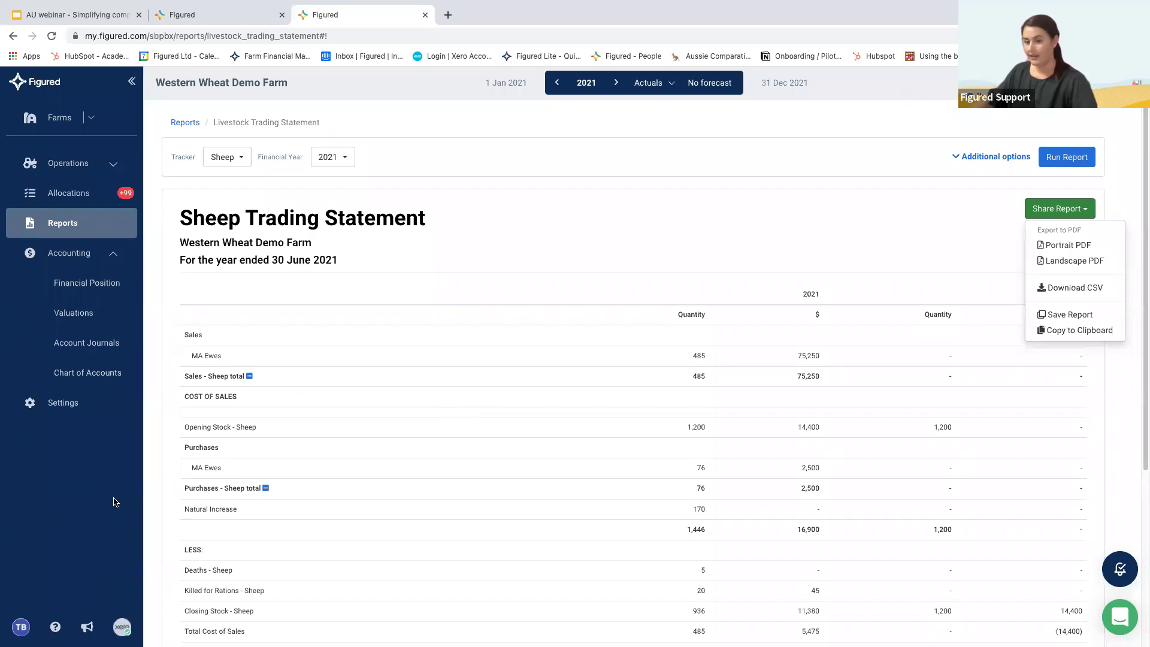
# - Open the farm's billing settings to view its current plan and bill payer
pyautogui.click(78, 403)
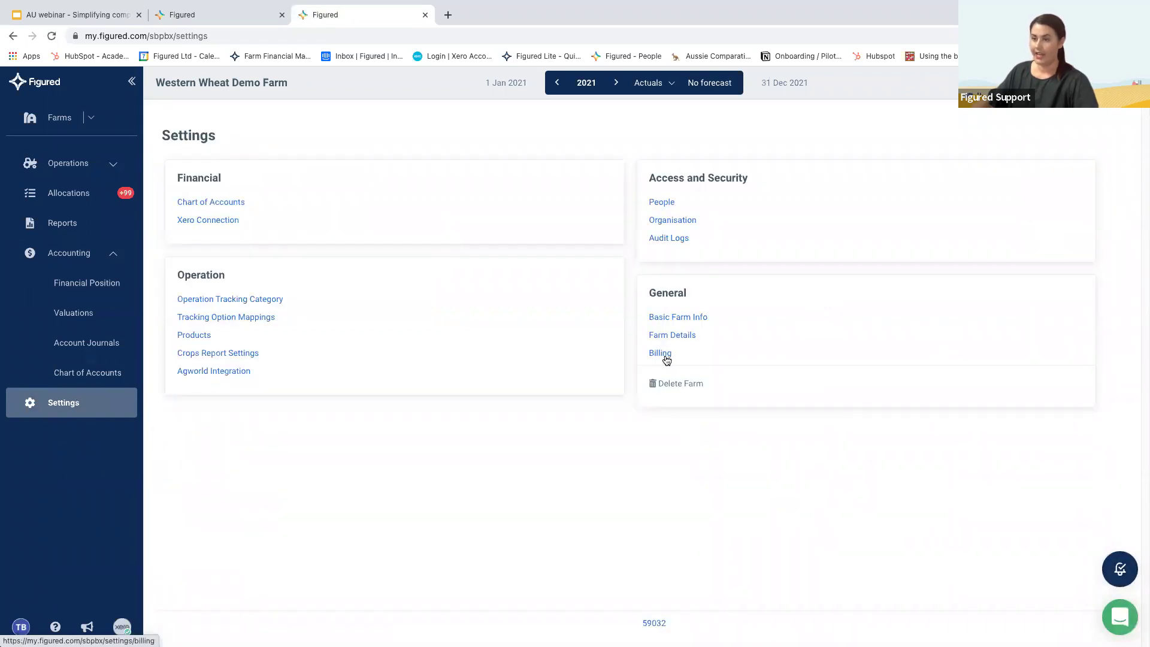
pyautogui.click(666, 354)
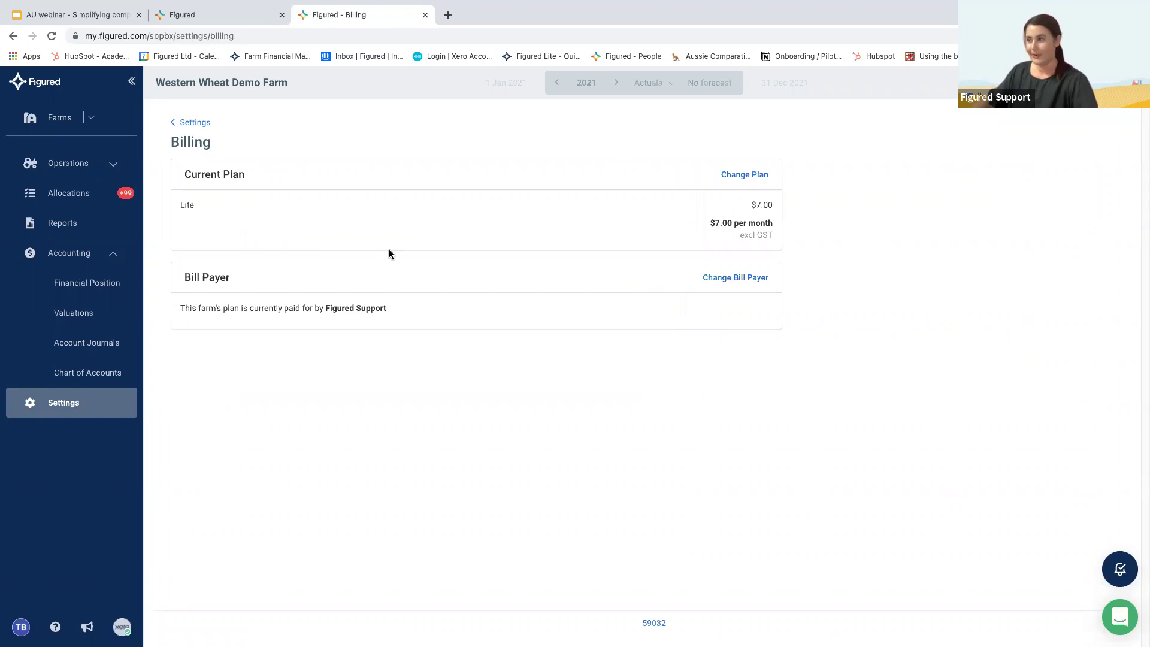
# - Switch to the webinar presentation in Google Slides and start the slideshow from the "Question time" slide
pyautogui.click(104, 19)
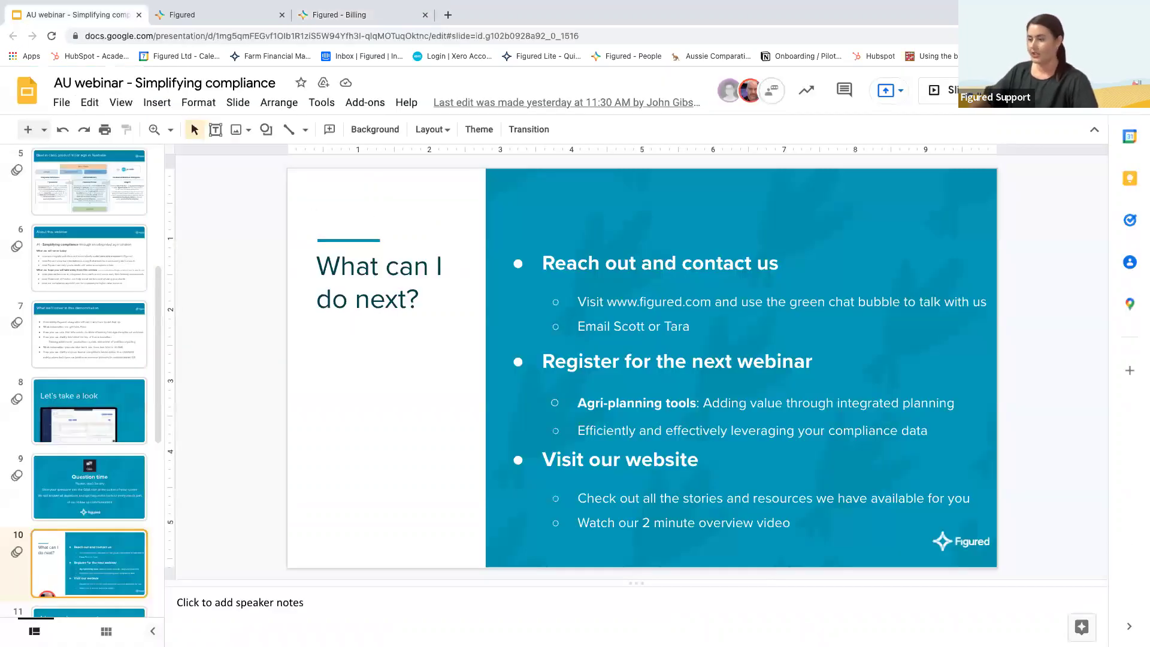
pyautogui.press('Up')
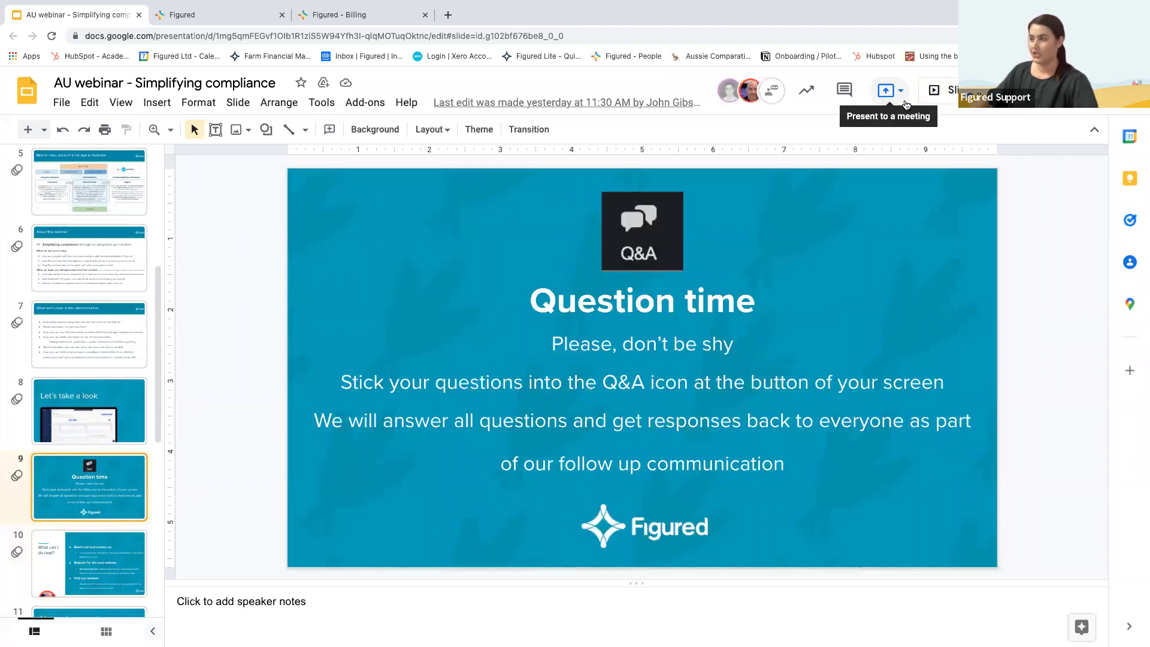
pyautogui.click(943, 91)
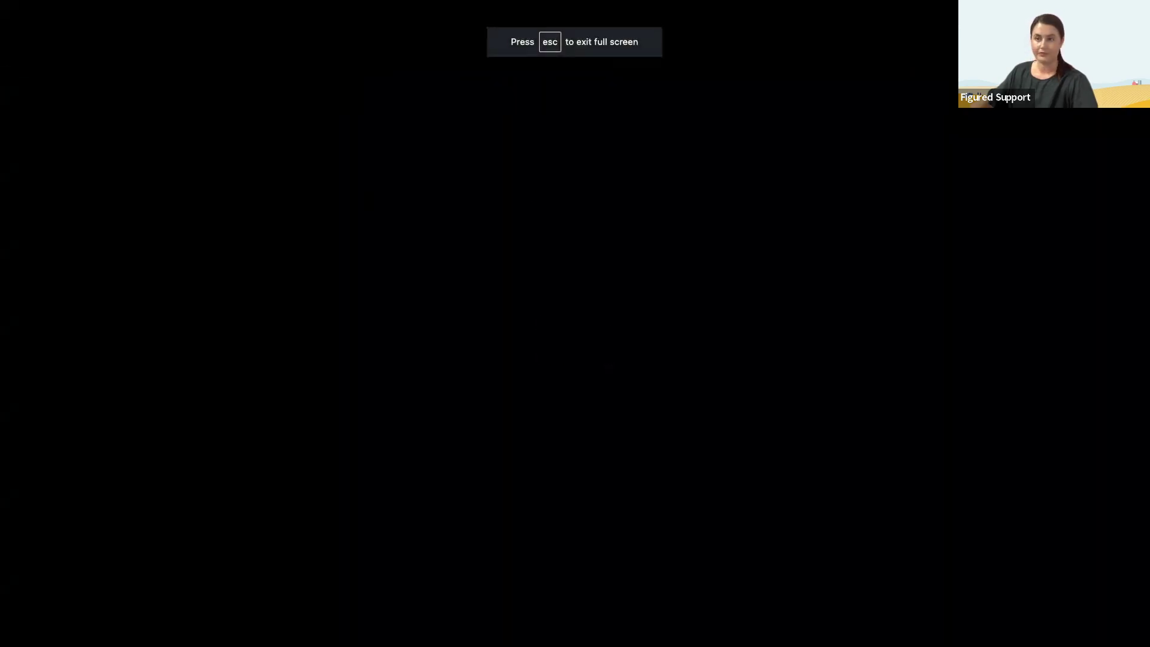